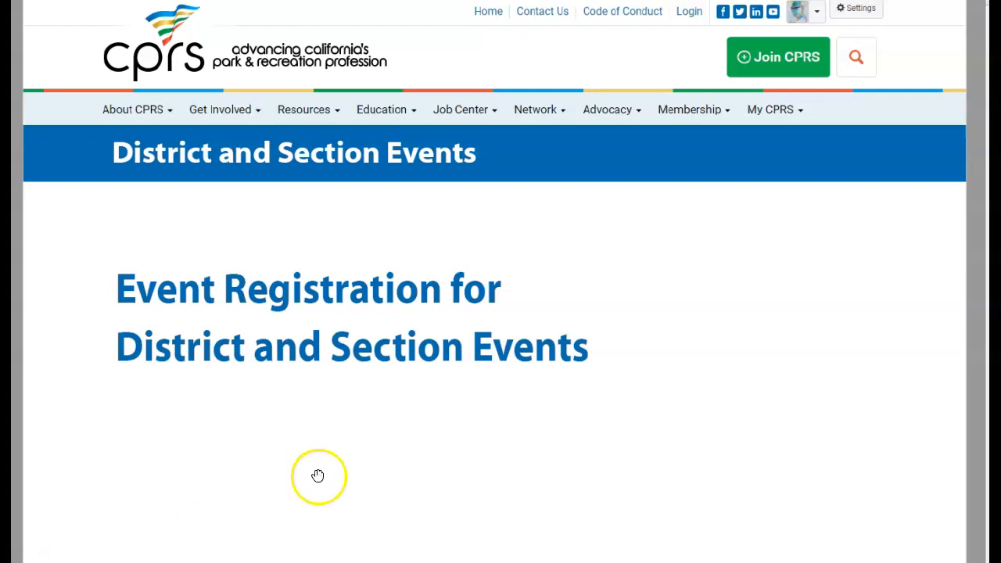
In Acrobat, bring up Event_Registration_Agenda.pdf and show the Event Registration Types slide
mouse_move(529, 562)
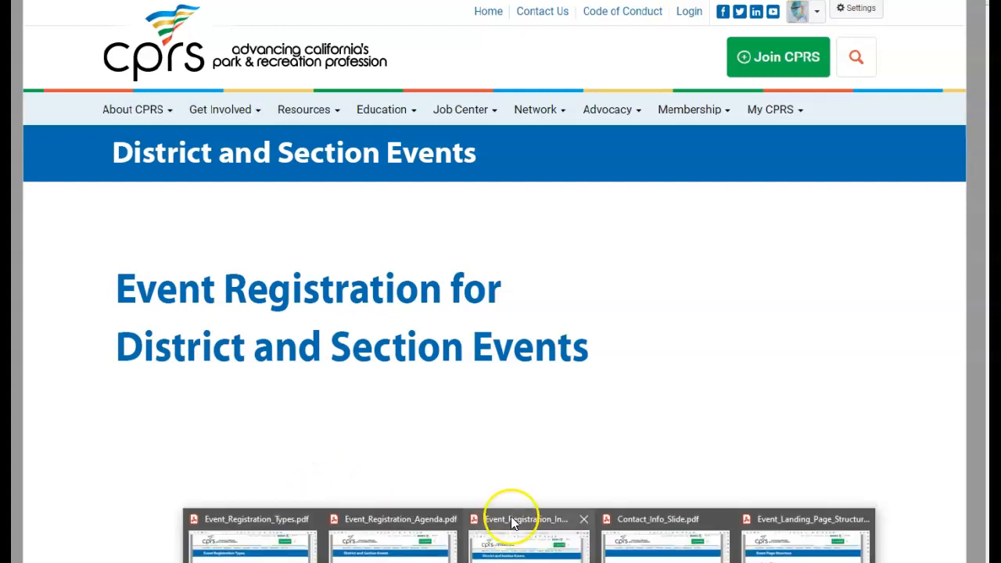
click(398, 524)
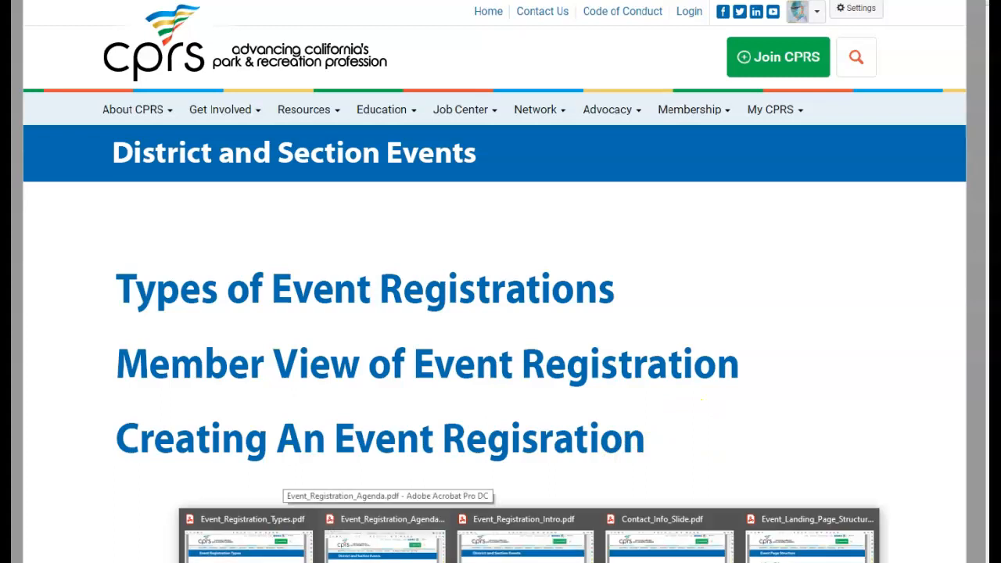
click(222, 516)
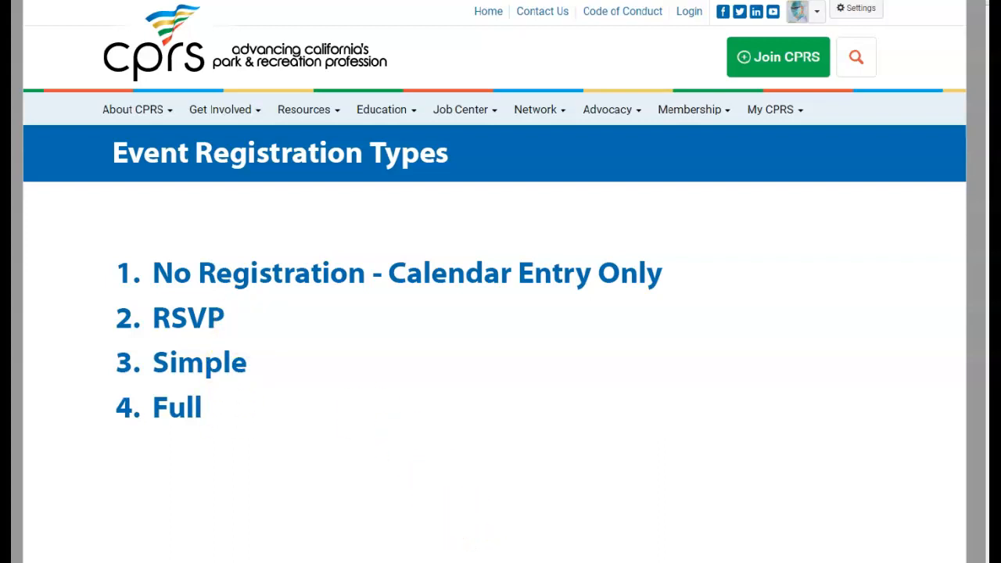
Bring the Event_Landing_Page_Structure.pdf window forward to show the seven-part Event Page Structure slide
mouse_move(529, 562)
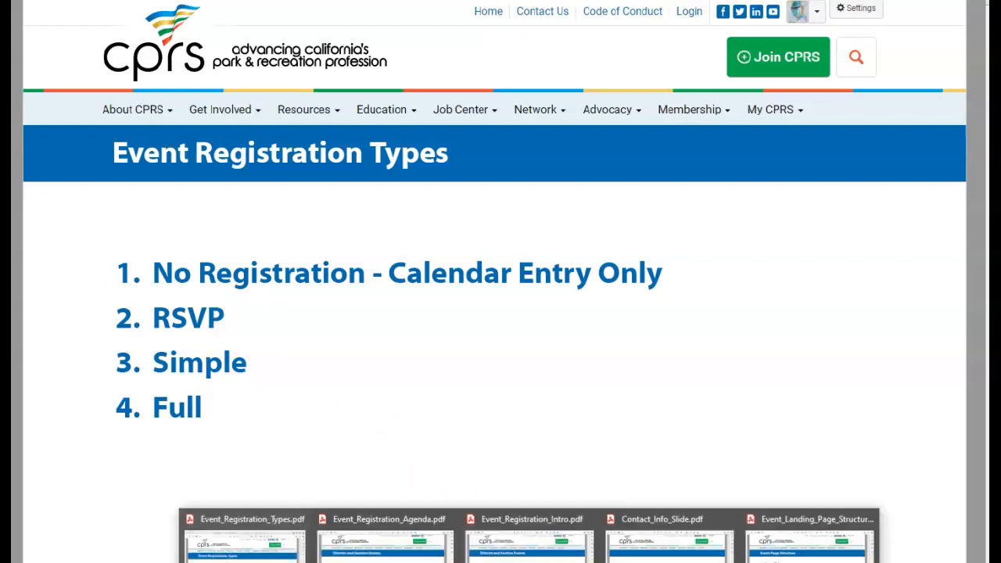
click(788, 525)
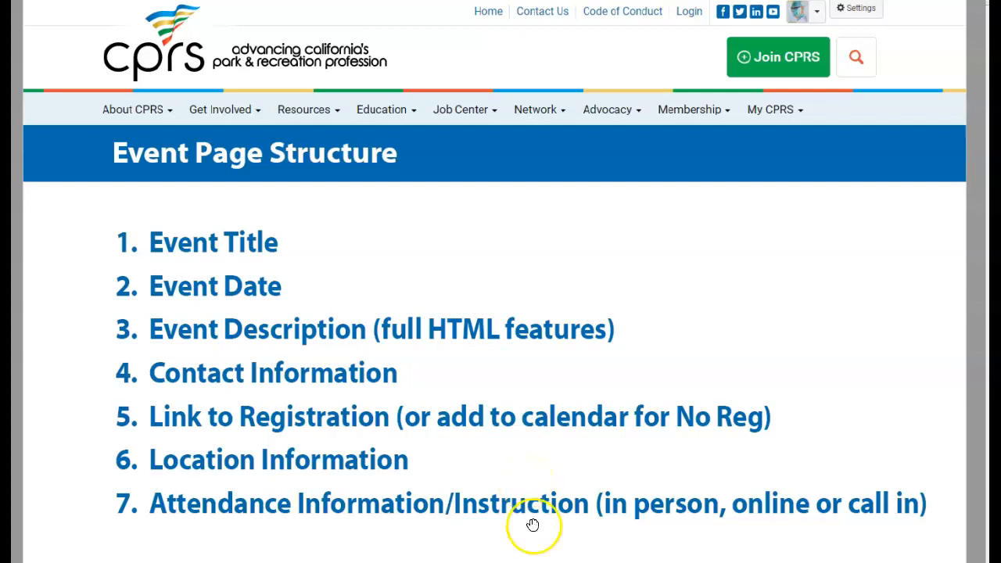
Switch to the Beta Testers community page in Chrome and open its Events list
mouse_move(429, 562)
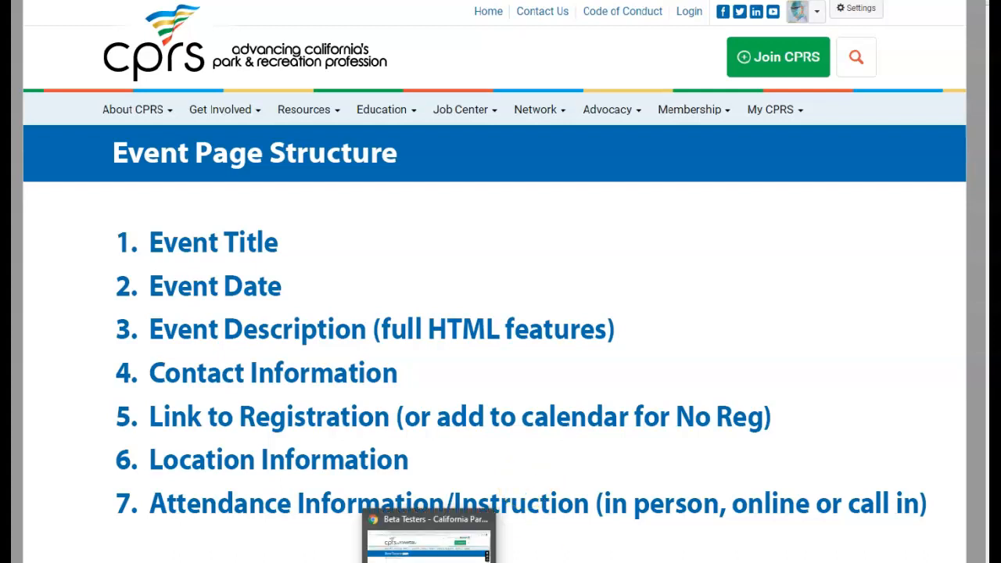
click(429, 540)
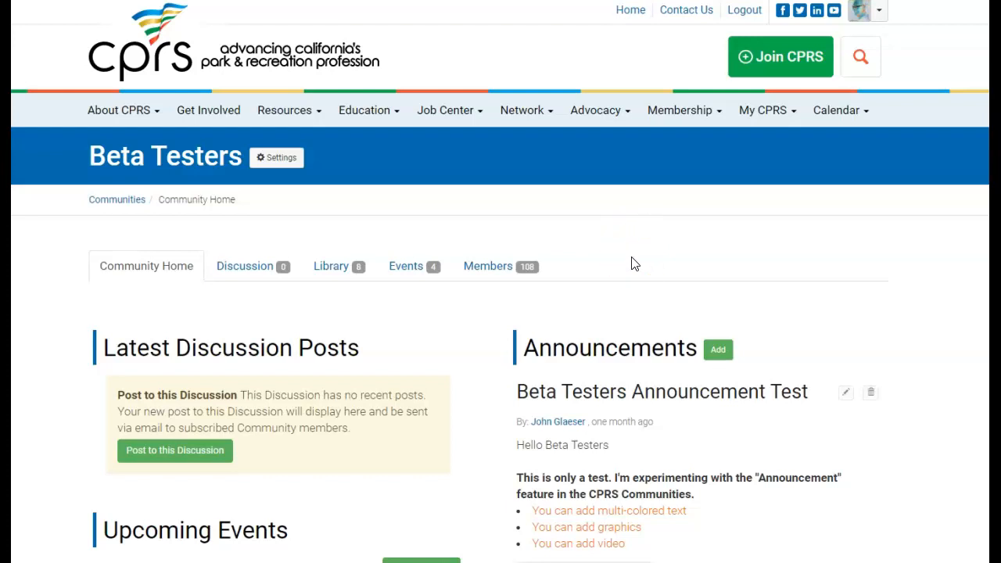
click(401, 274)
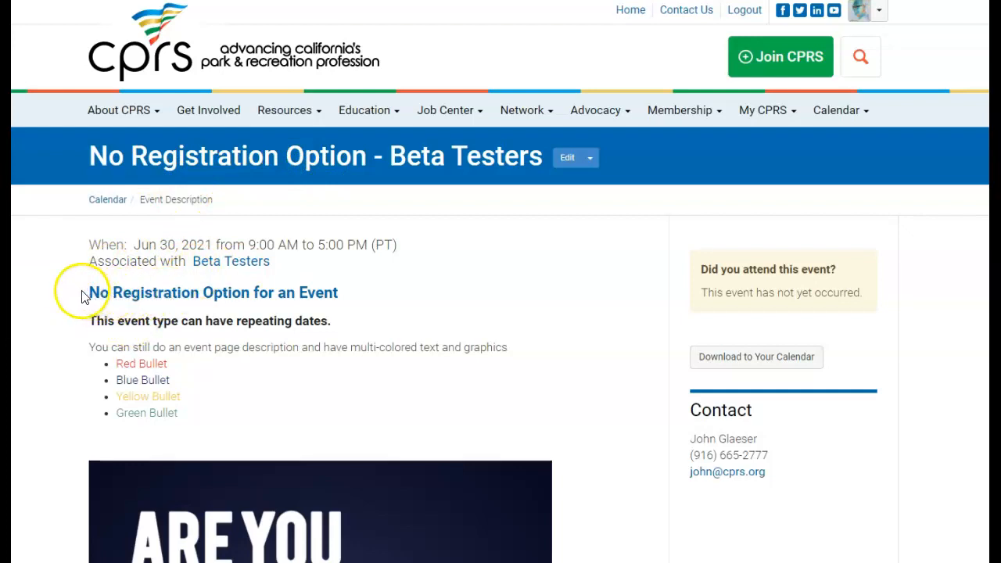
Scroll through the No Registration Option event page to review its description and graphic
scroll(211, 305, down, 8)
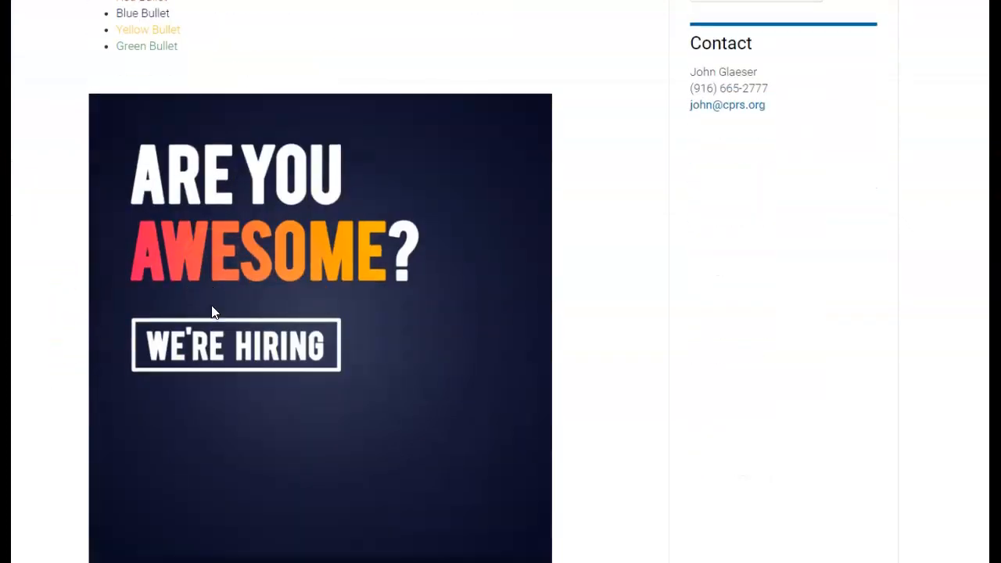
scroll(211, 312, down, 1)
scroll(273, 368, up, 6)
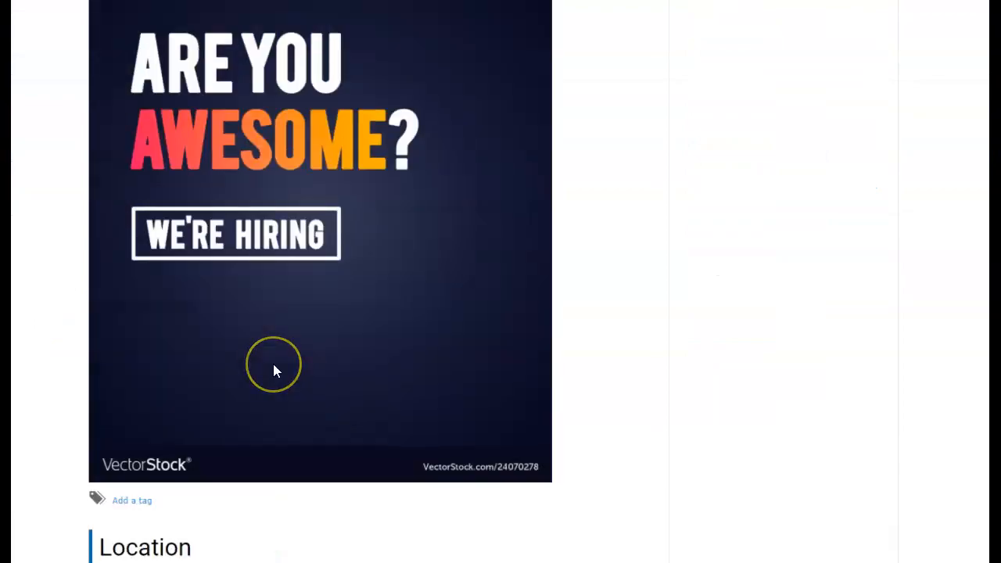
scroll(273, 369, up, 2)
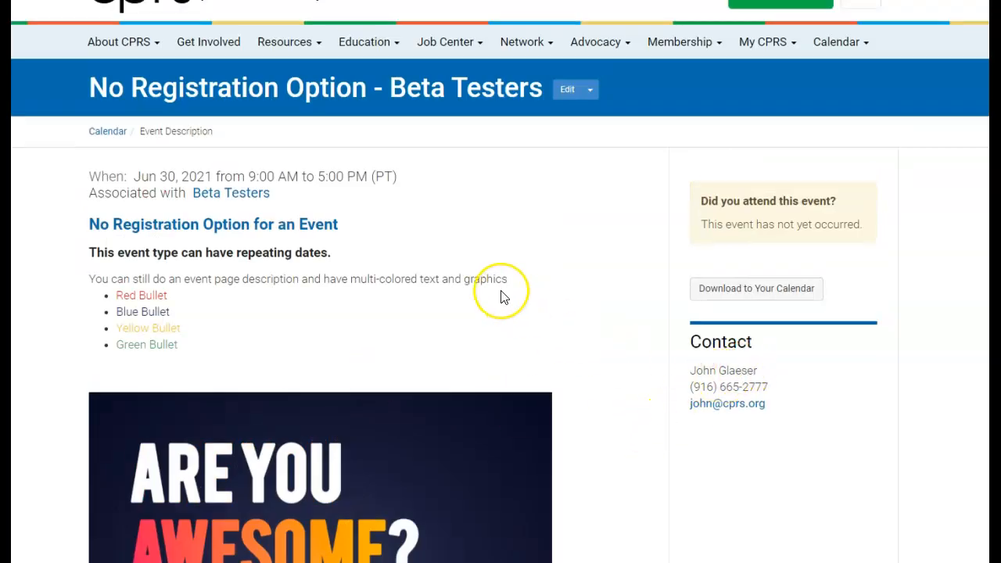
scroll(503, 294, up, 1)
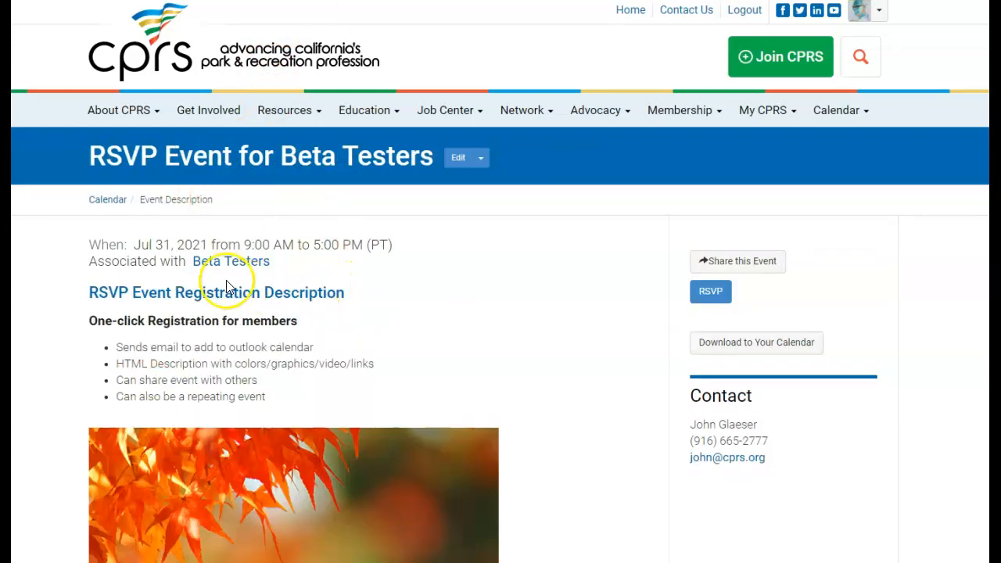
Demonstrate the one-click RSVP and Share this Event buttons on the RSVP event page
scroll(154, 313, down, 2)
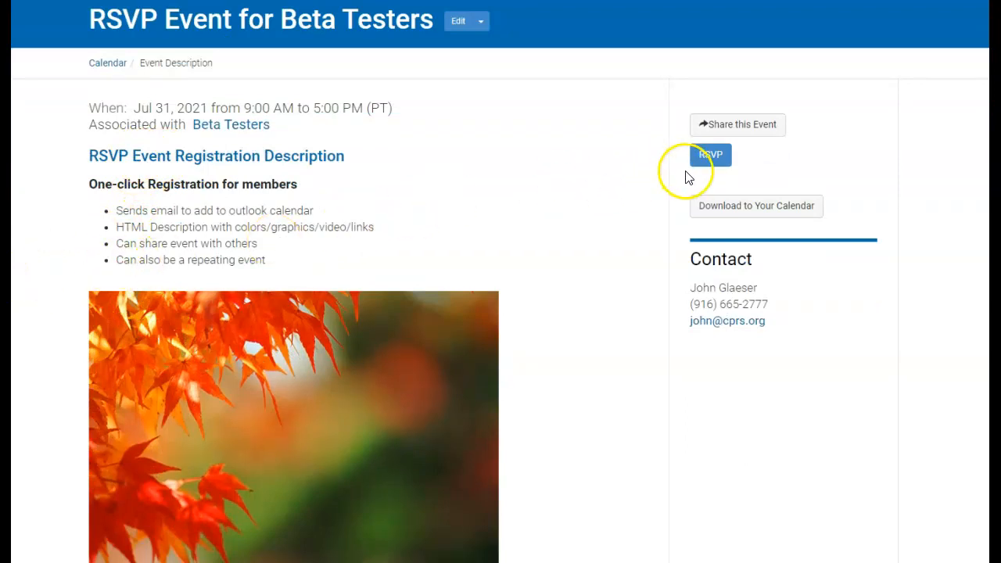
click(709, 157)
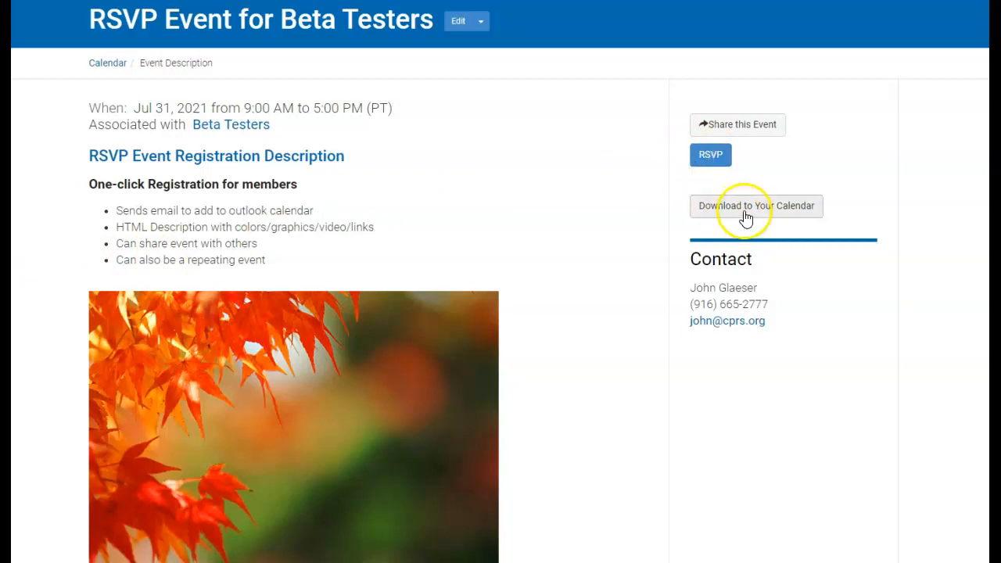
click(740, 134)
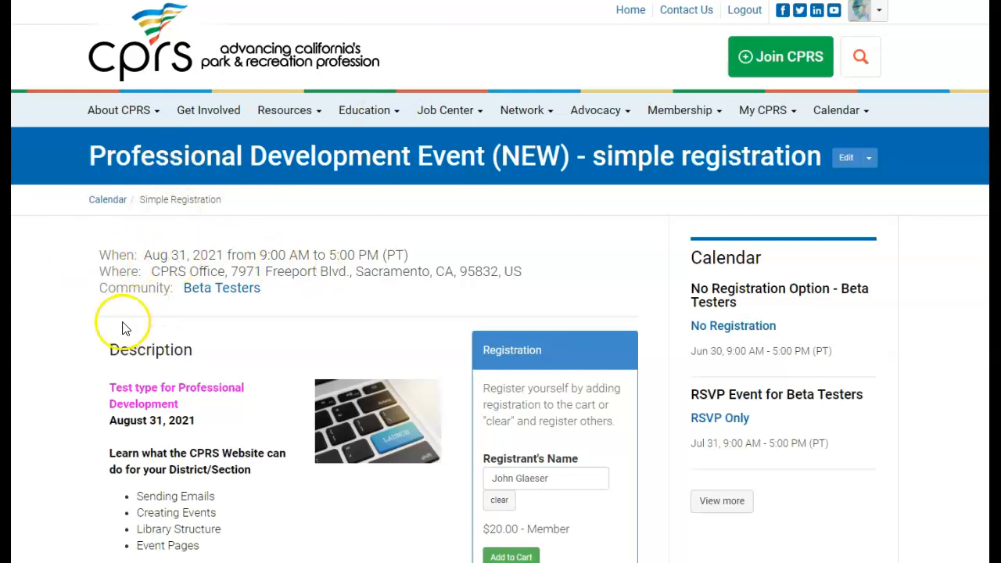
Scroll down to the simple event's Pricing table and location map, then back up
scroll(135, 320, down, 1)
scroll(179, 391, down, 2)
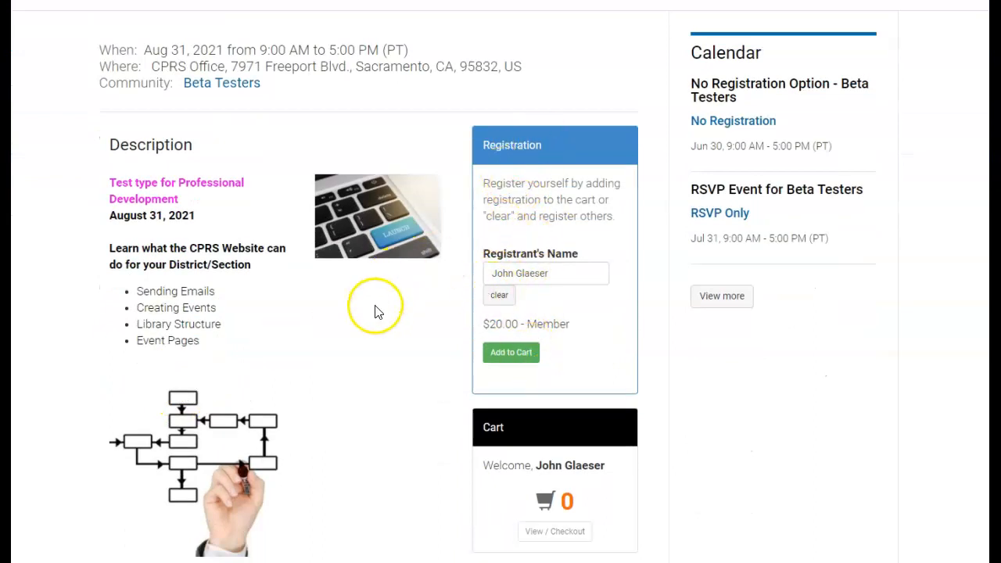
scroll(375, 312, down, 5)
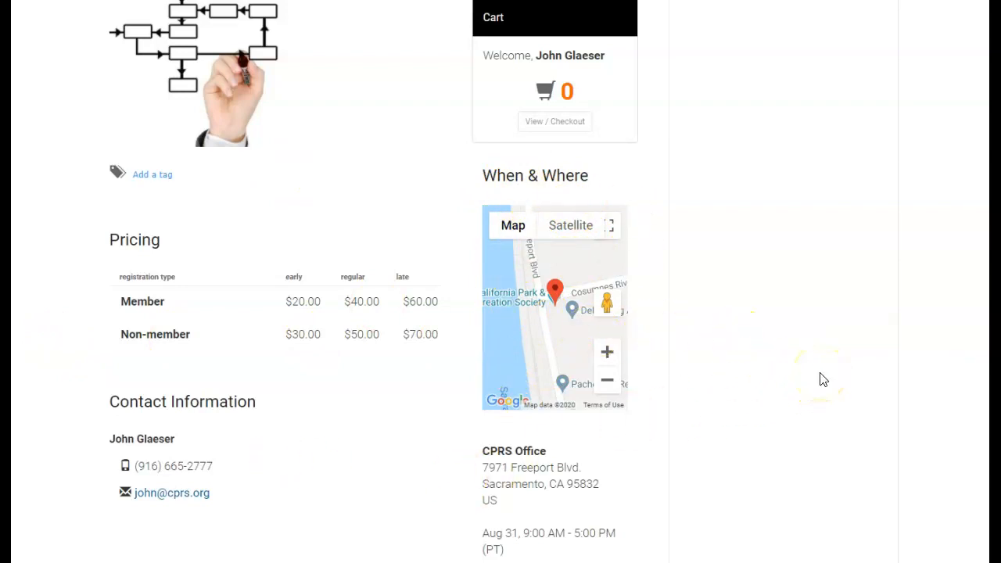
scroll(820, 380, up, 5)
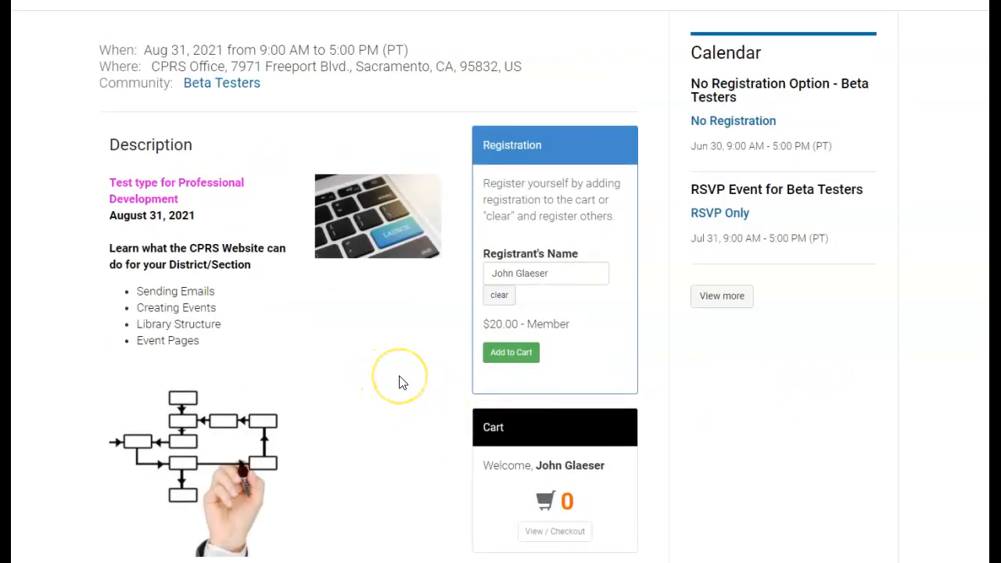
scroll(399, 381, up, 2)
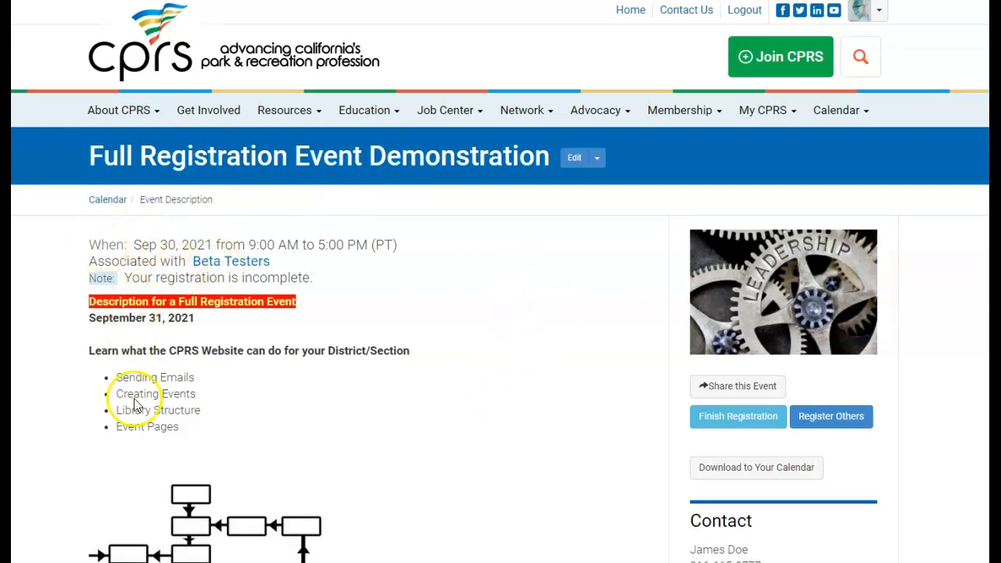
Finish the incomplete registration and continue from the Itinerary page to the Registrants step
scroll(349, 418, down, 9)
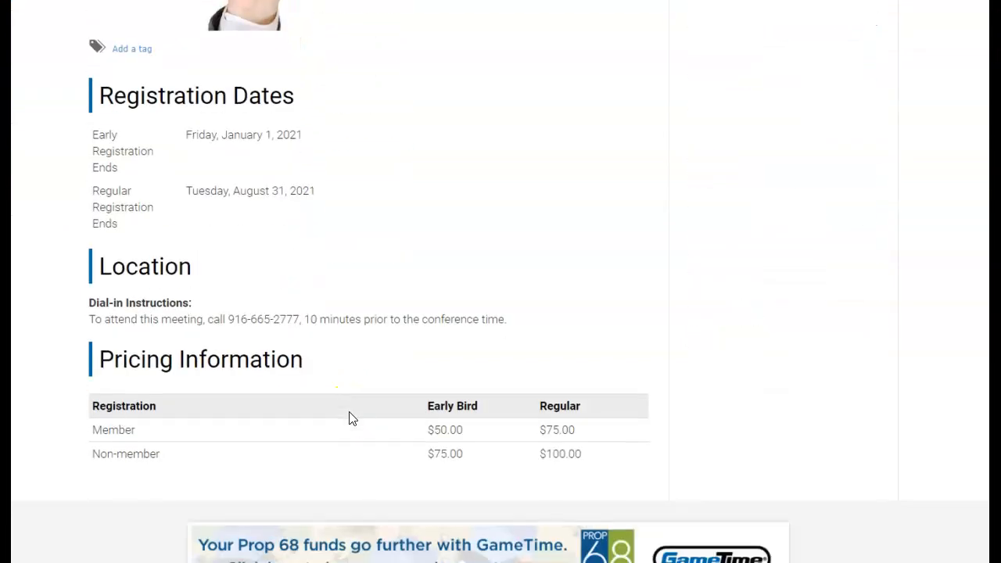
scroll(472, 293, up, 7)
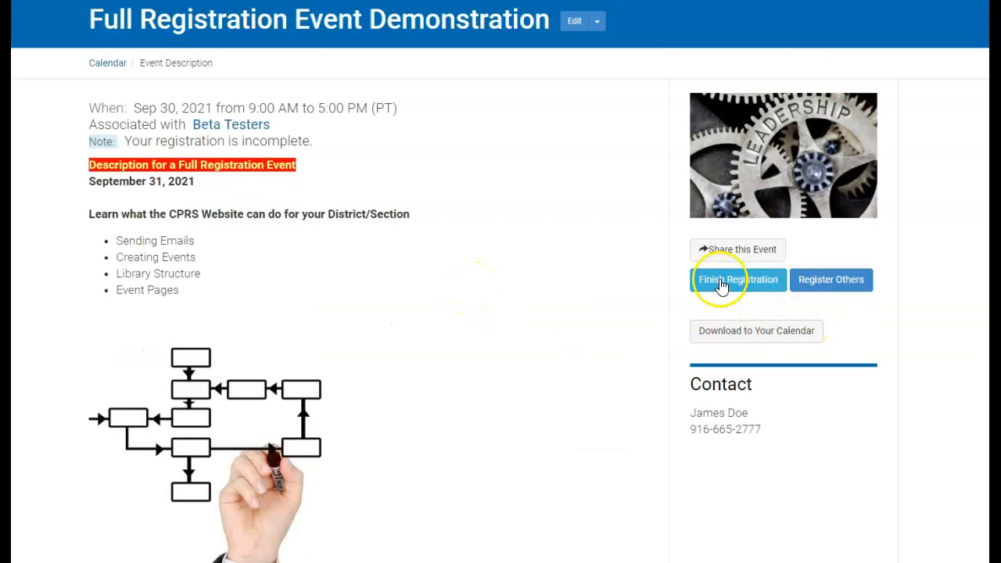
click(746, 283)
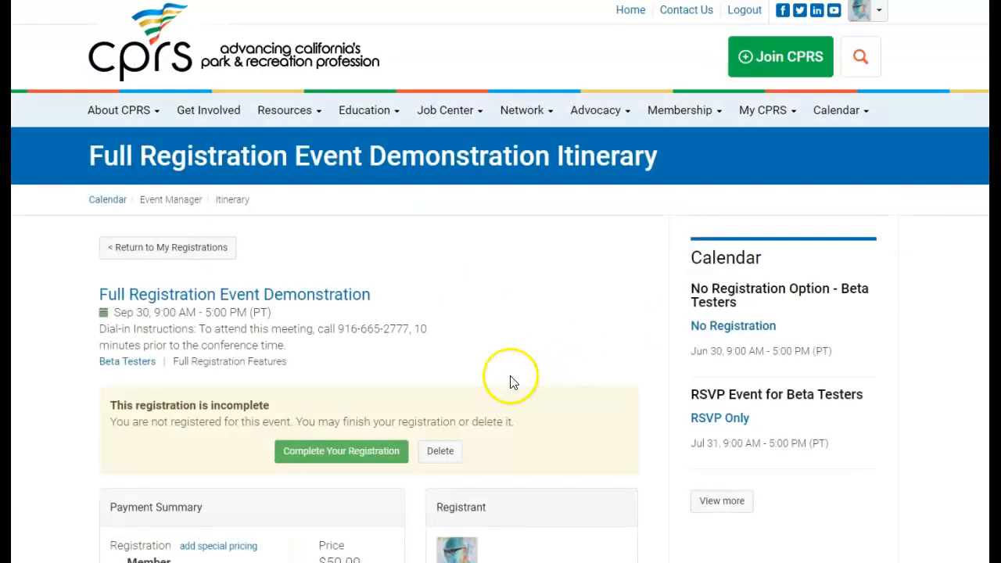
scroll(446, 383, down, 1)
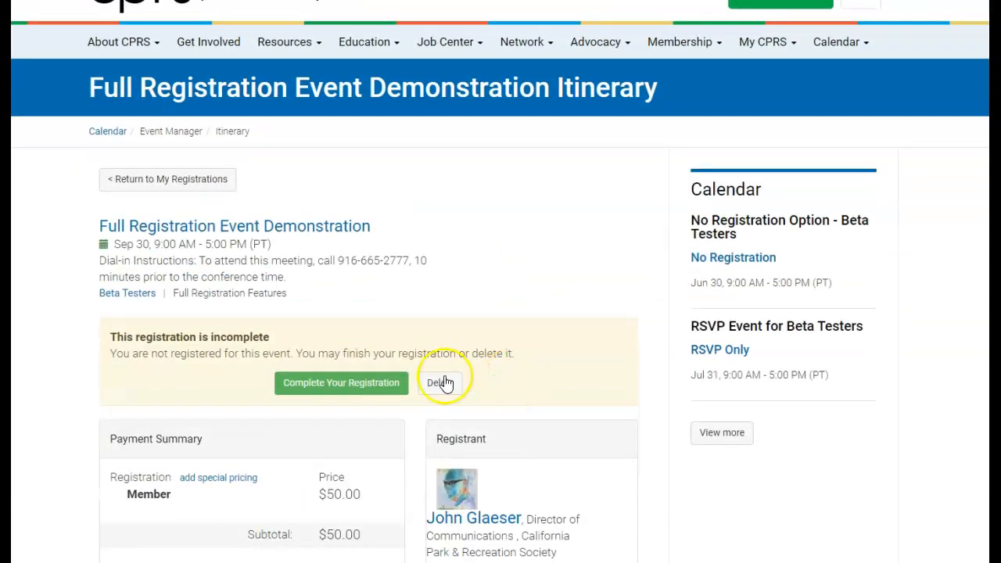
click(344, 383)
scroll(650, 411, down, 2)
scroll(649, 413, down, 1)
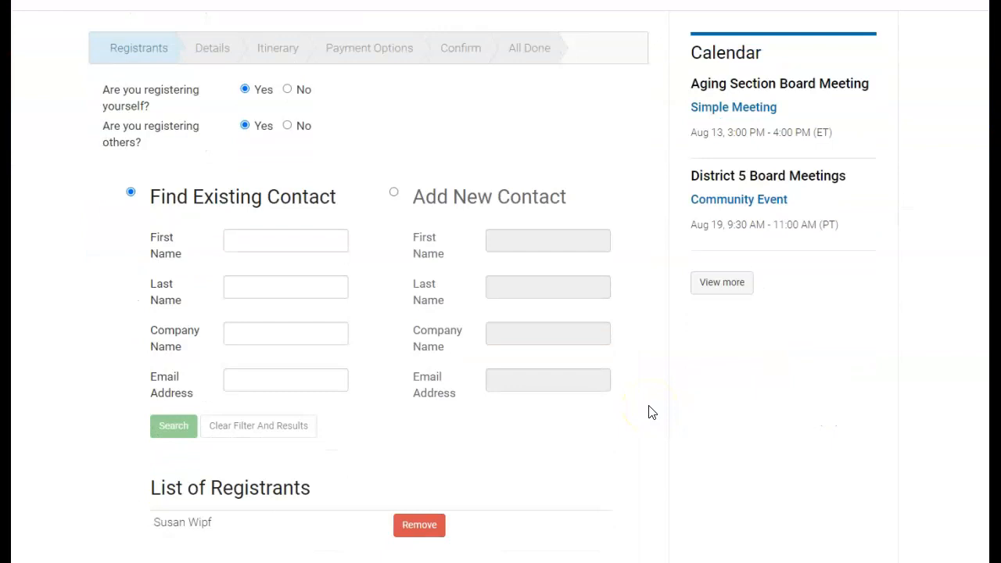
Search existing contacts using partial first name, last name and company 'cal'
click(240, 242)
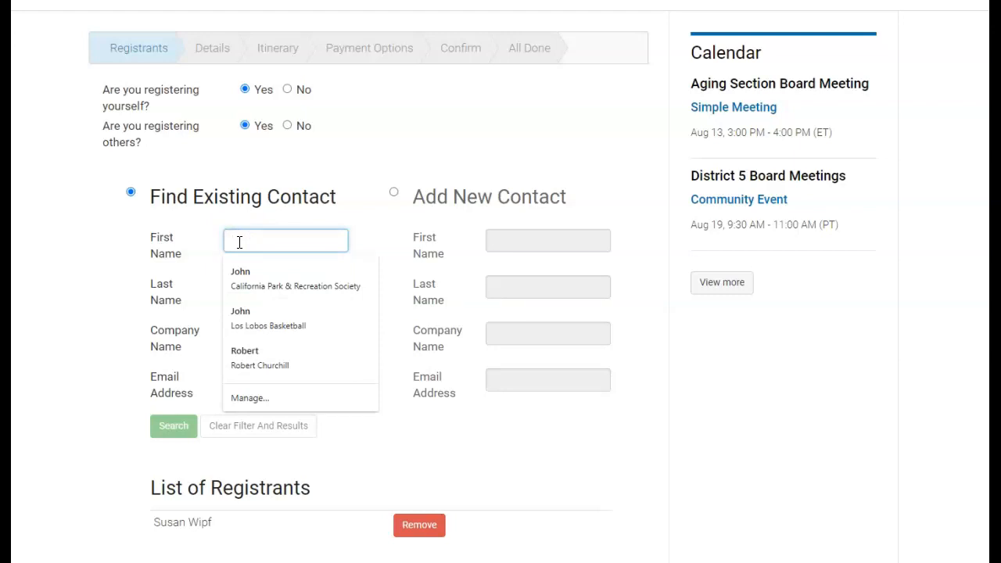
text(tammy)
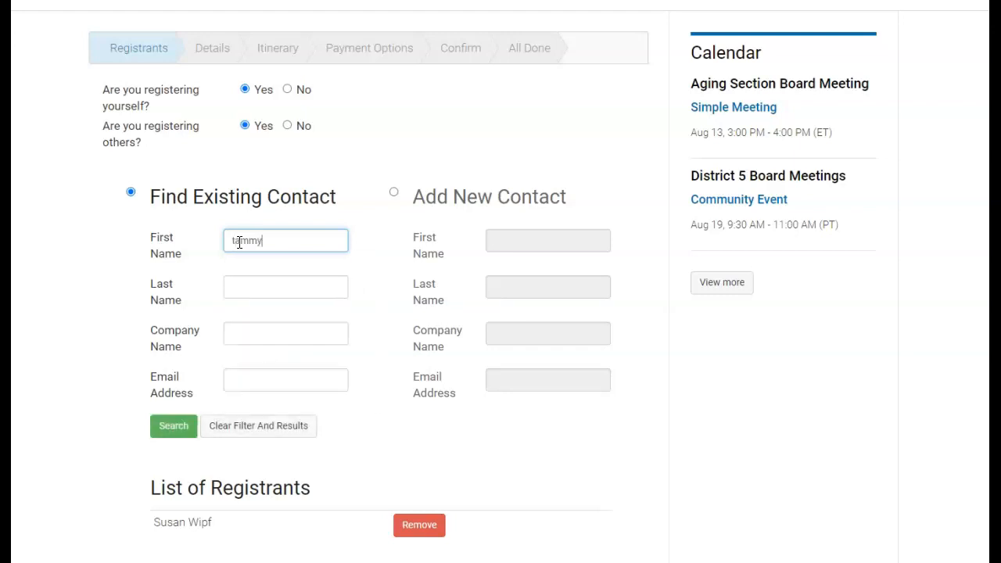
key(Tab)
text(cam)
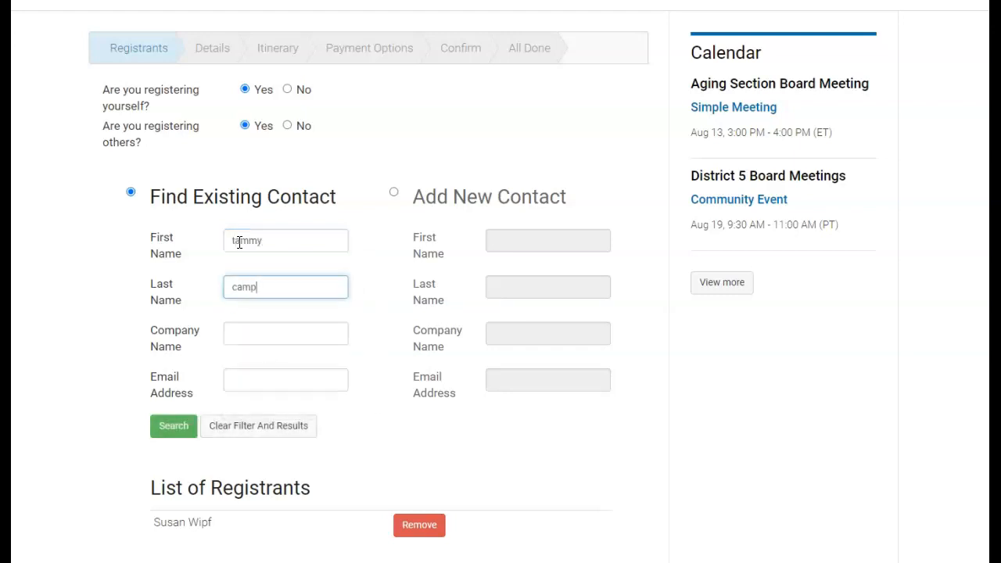
key(Tab)
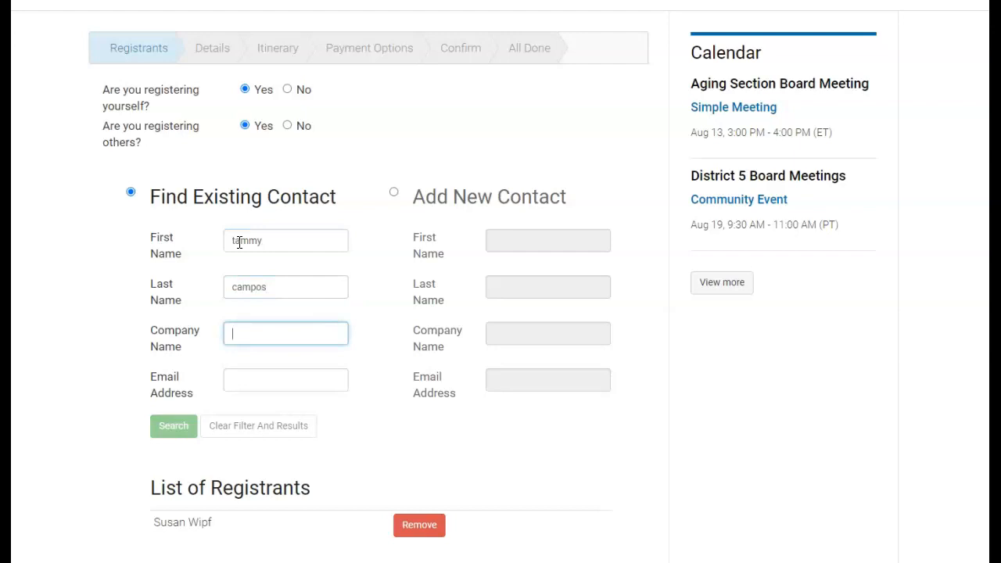
text(cal)
click(173, 430)
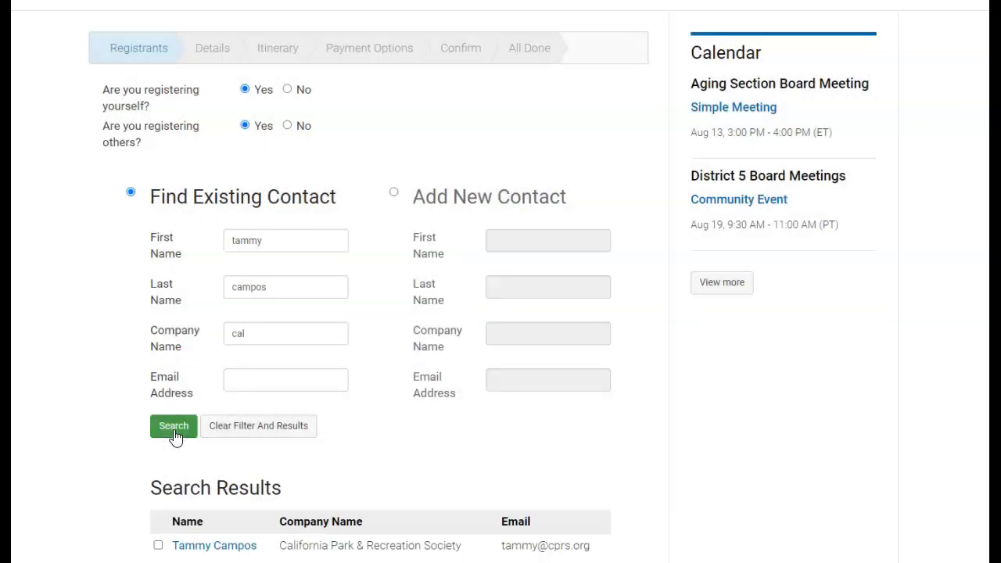
Tick the found California Park & Recreation Society contact and add it as a registrant
scroll(117, 407, down, 2)
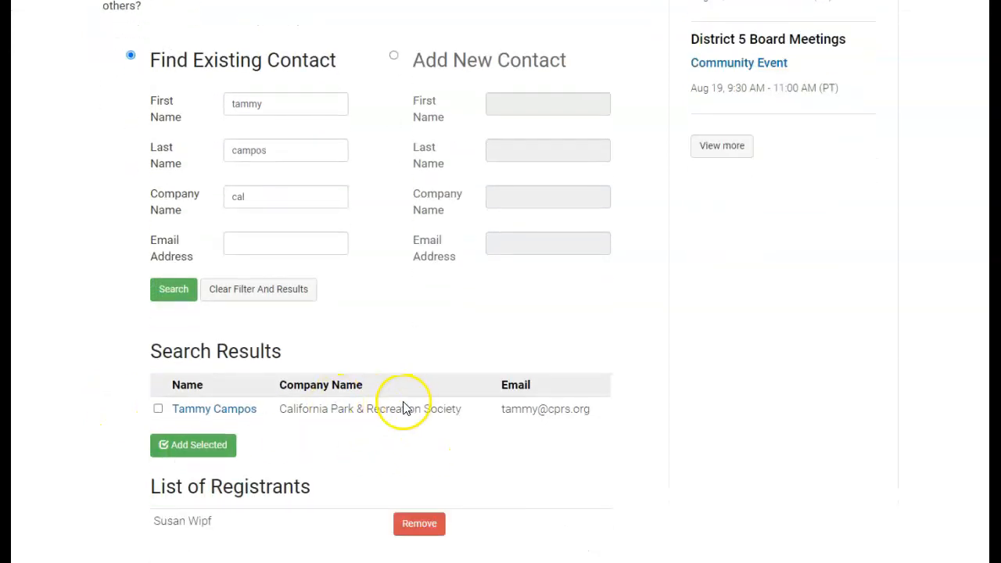
click(159, 409)
click(193, 445)
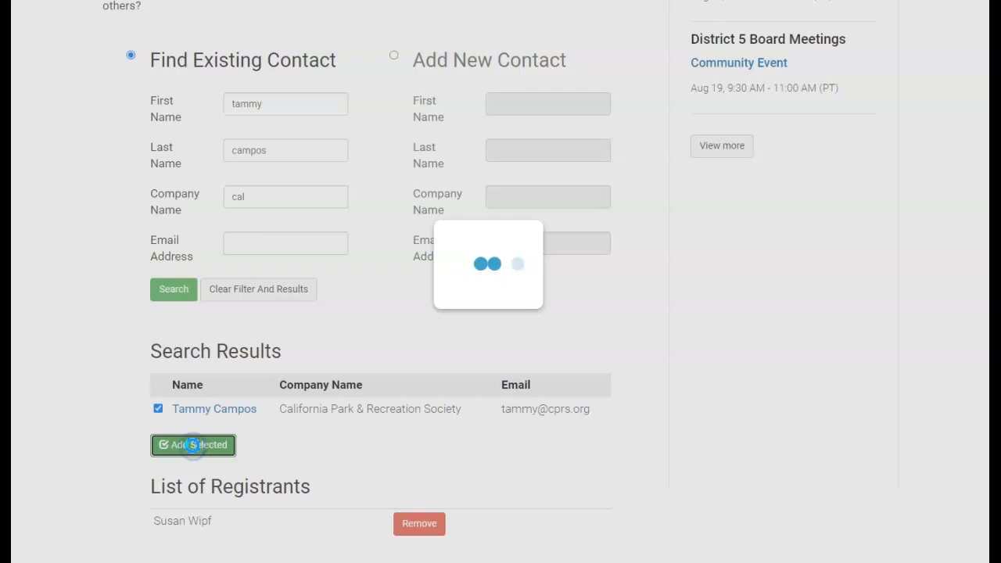
scroll(487, 313, up, 2)
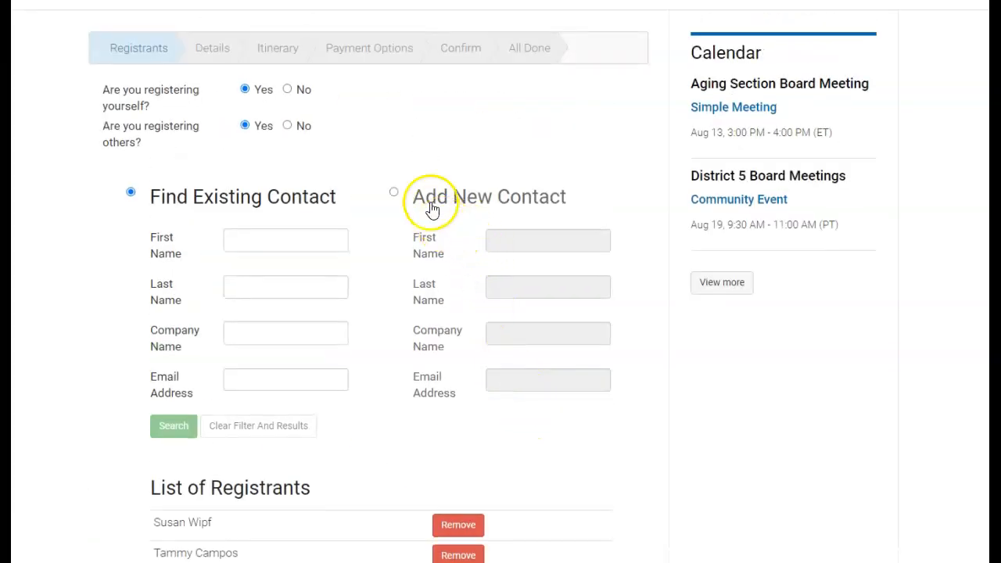
Enter a new contact's first name, last name, company CPRS and e-mail address
click(394, 192)
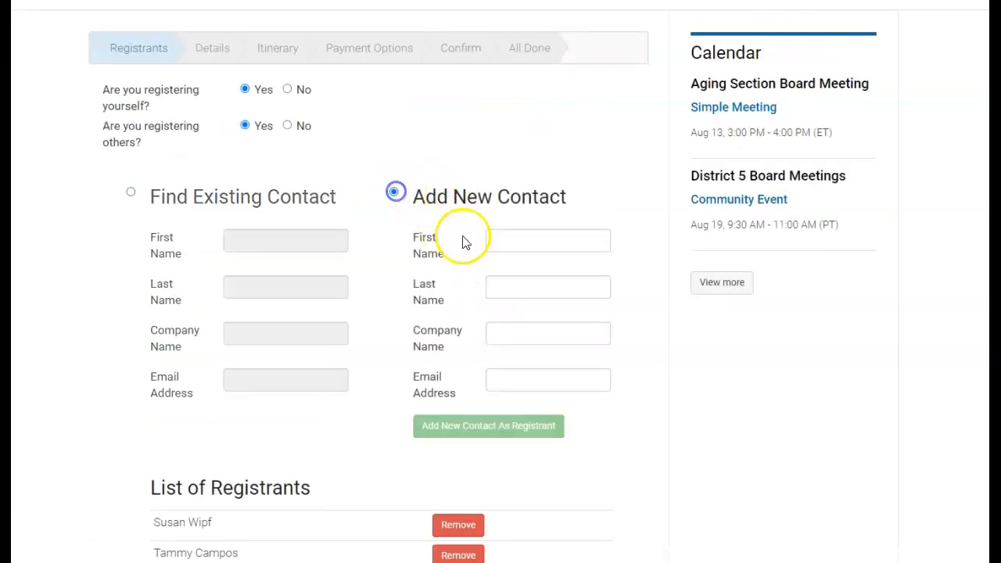
click(524, 244)
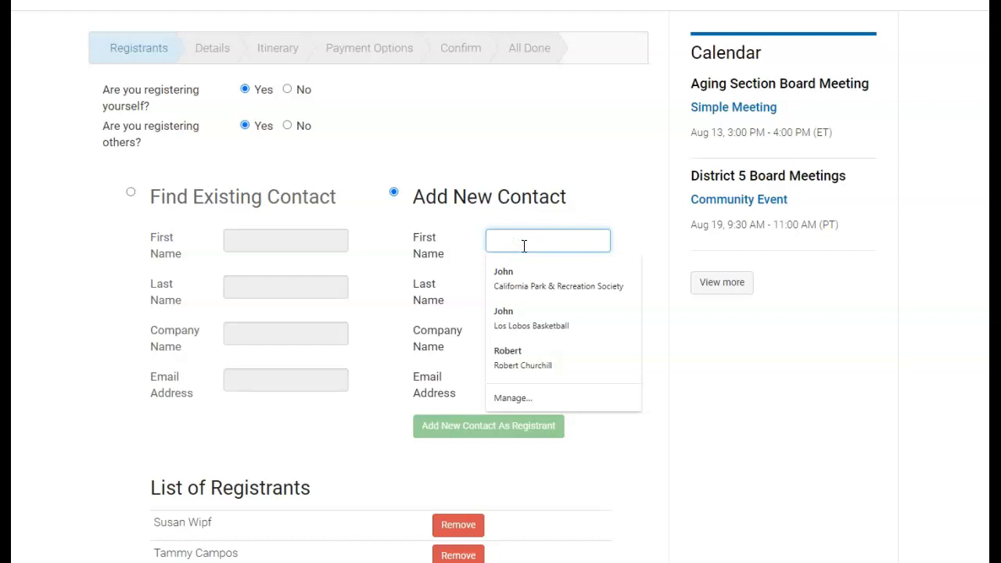
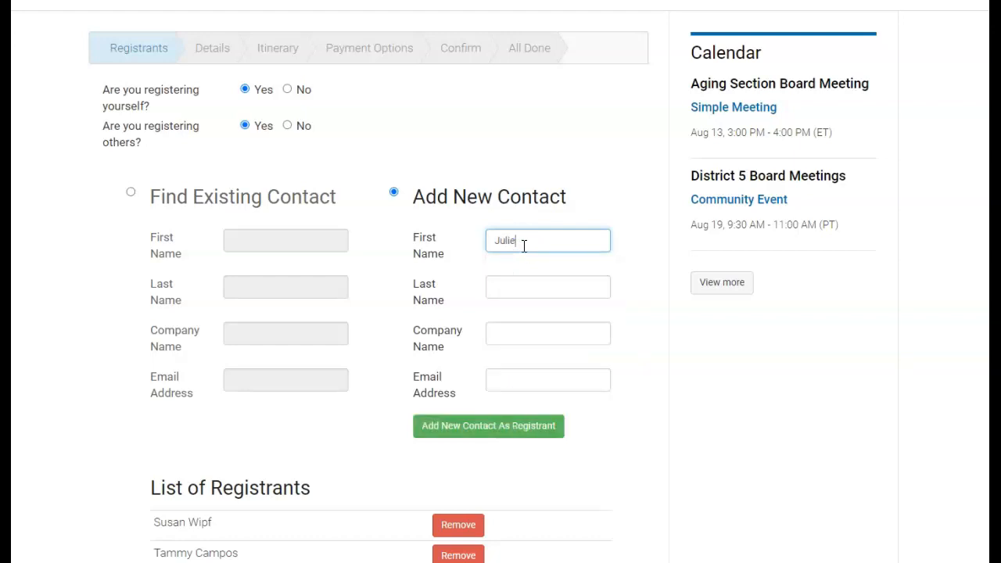
key(Tab)
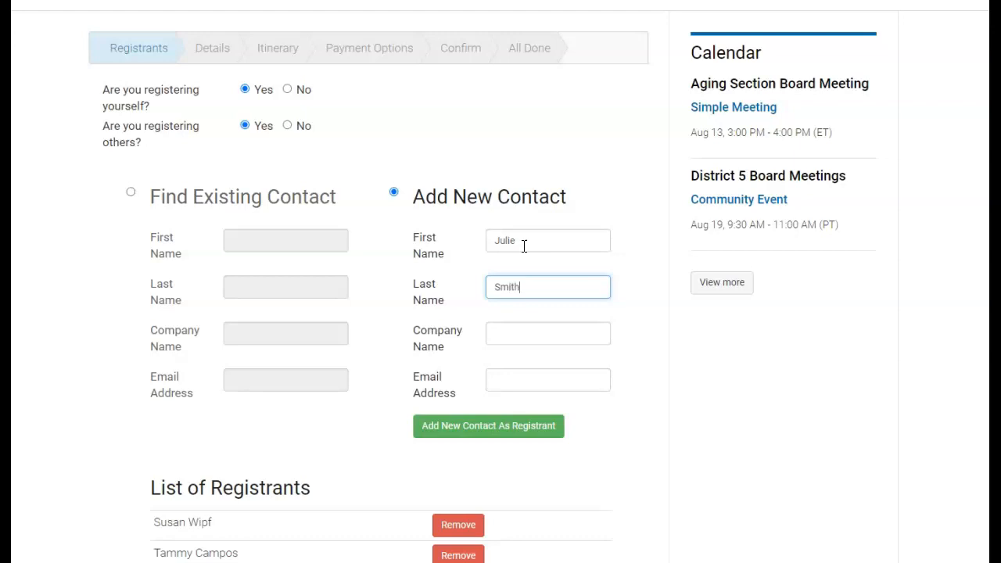
click(496, 336)
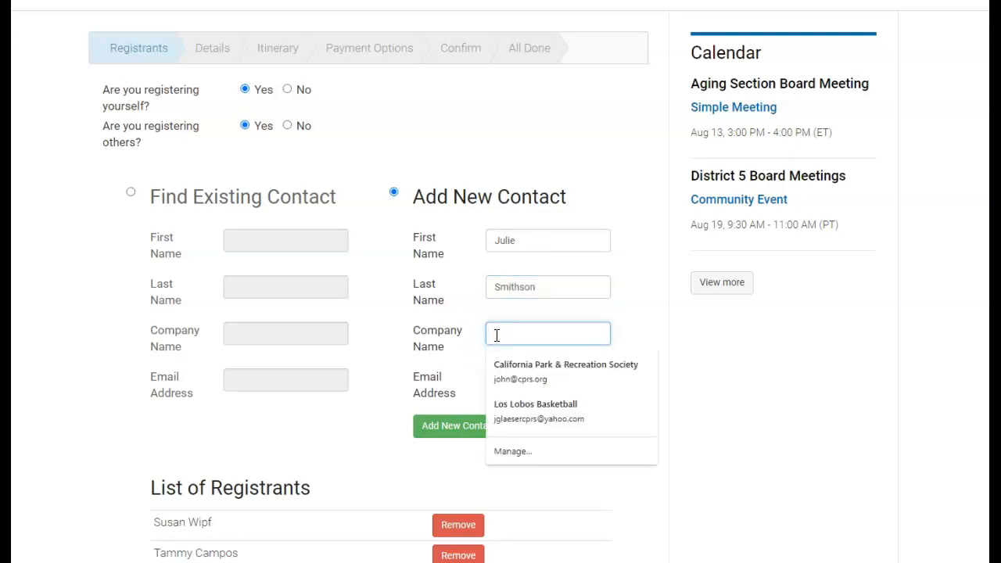
text(C)
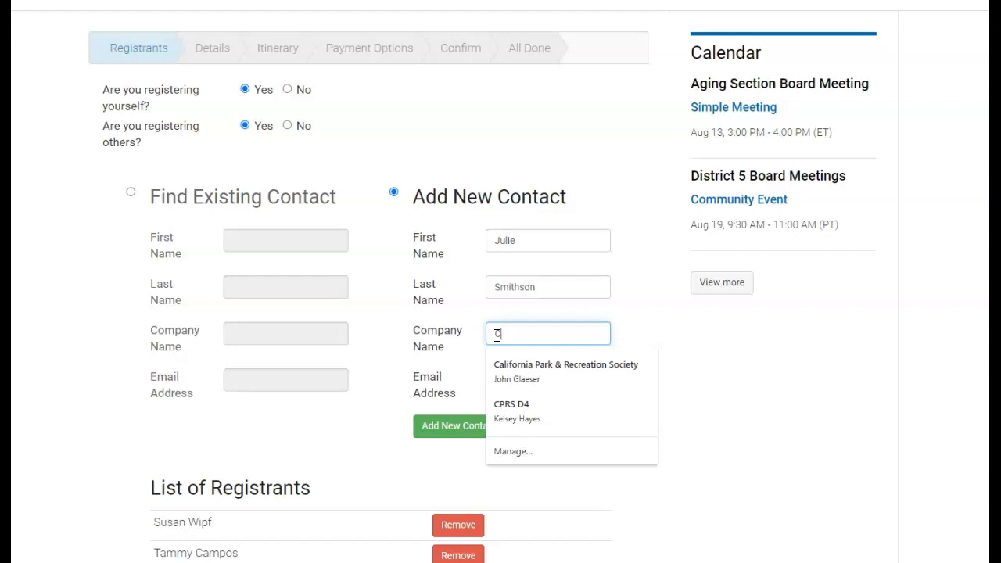
text(PRS)
key(Tab)
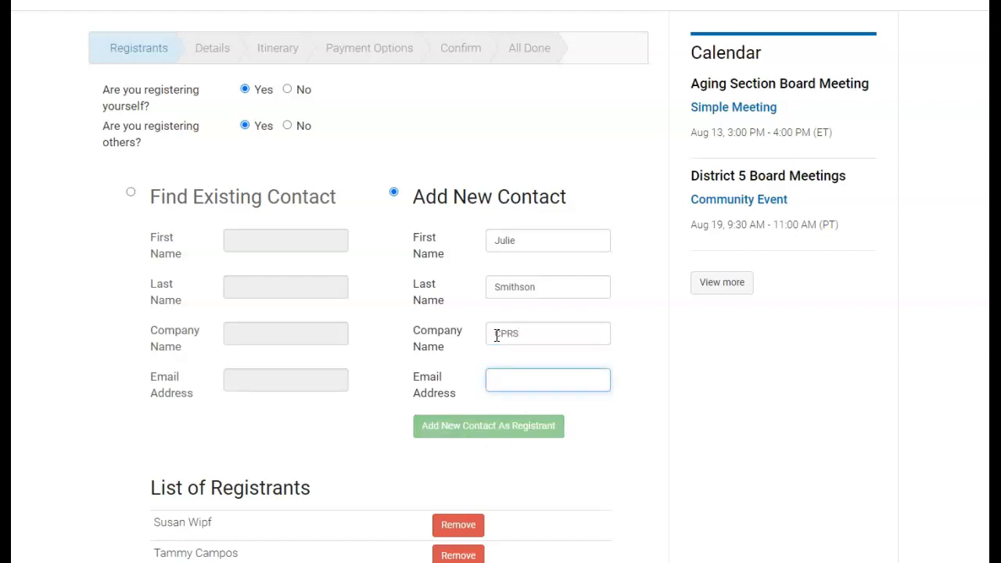
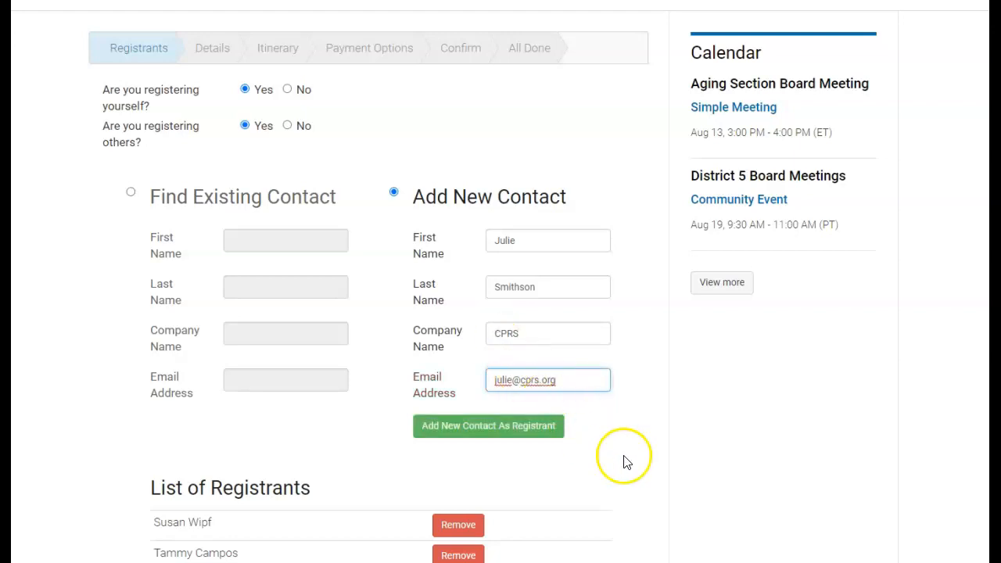
Add the new contact as the third registrant and continue to the Details step
click(488, 428)
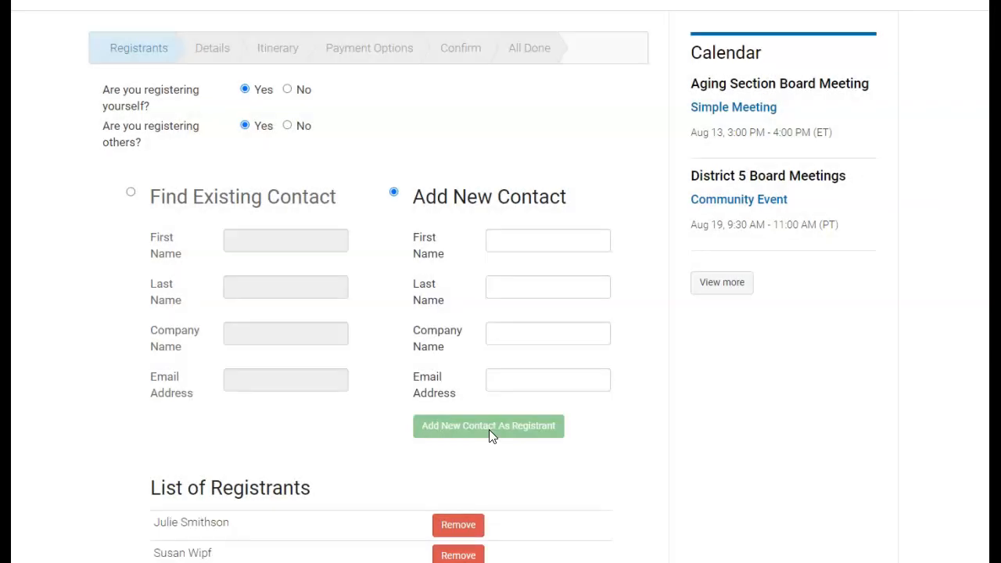
scroll(349, 418, down, 2)
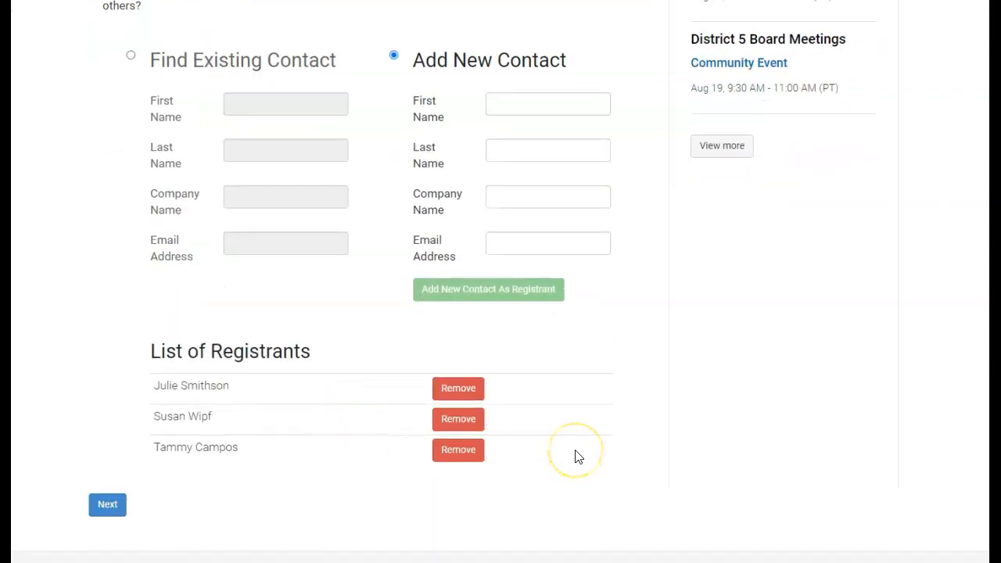
scroll(579, 458, down, 1)
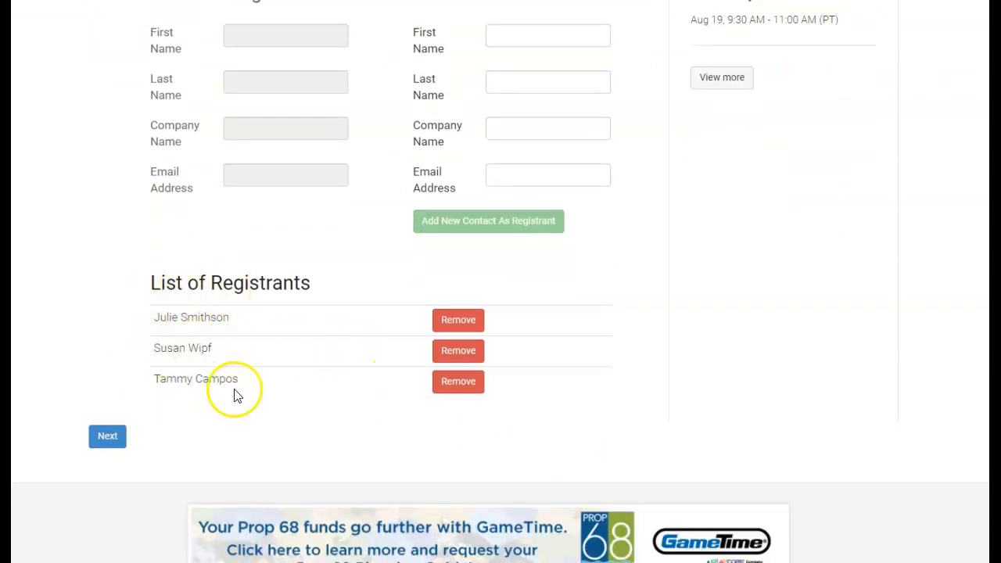
click(113, 440)
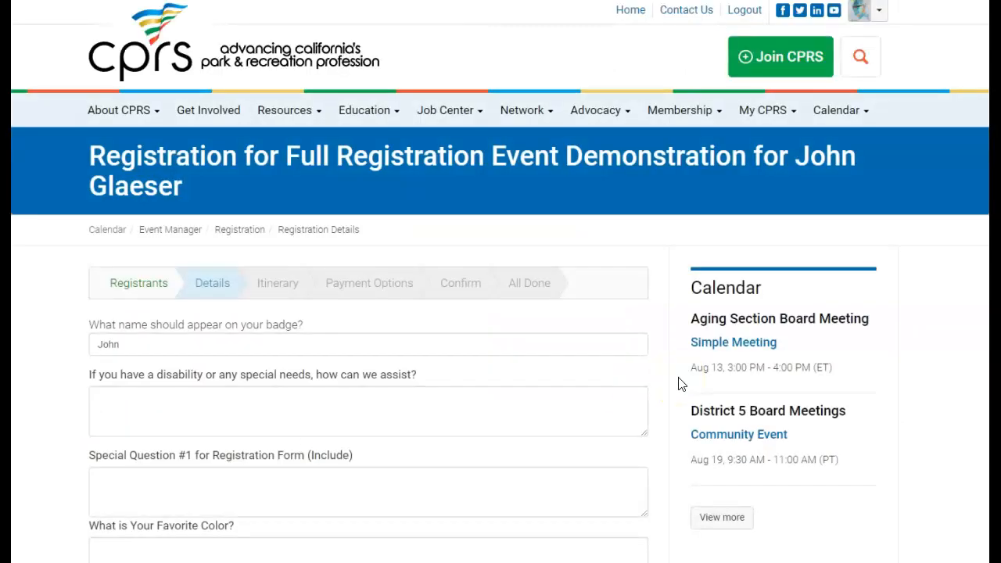
Answer 'What Is Your Favorite Cookie?' for each of the three registrants, reaching the $50.00 summary
scroll(572, 400, down, 3)
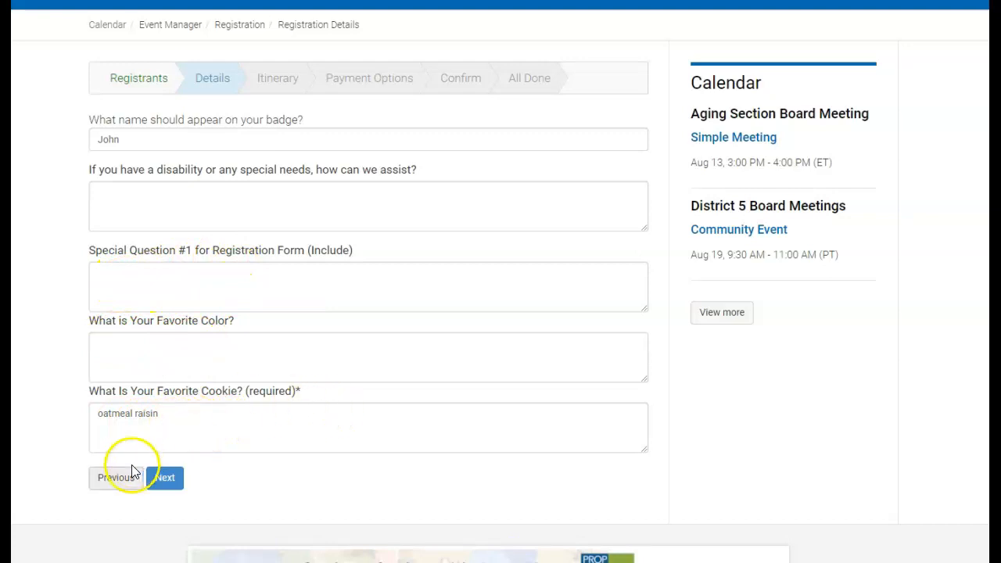
click(164, 477)
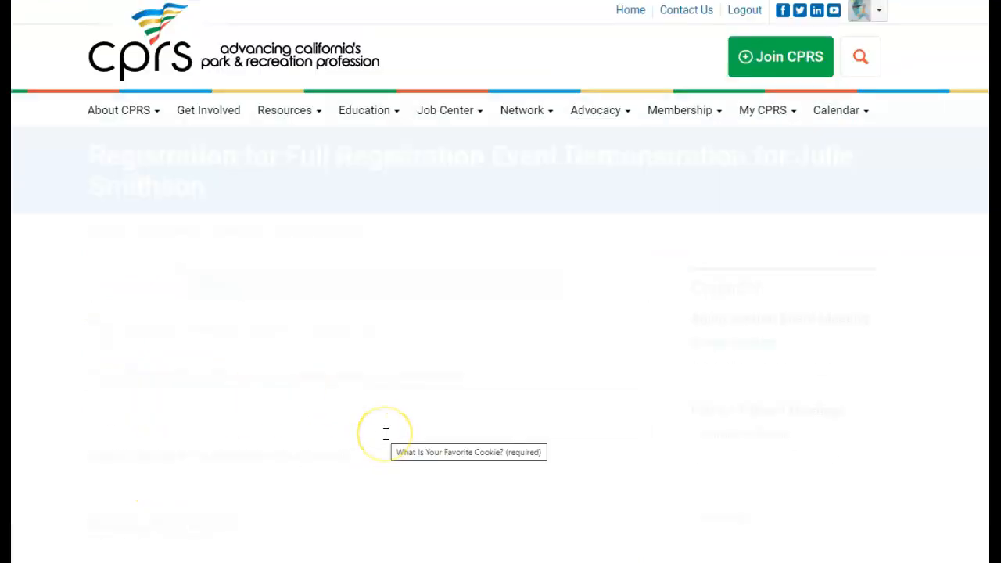
scroll(386, 434, down, 1)
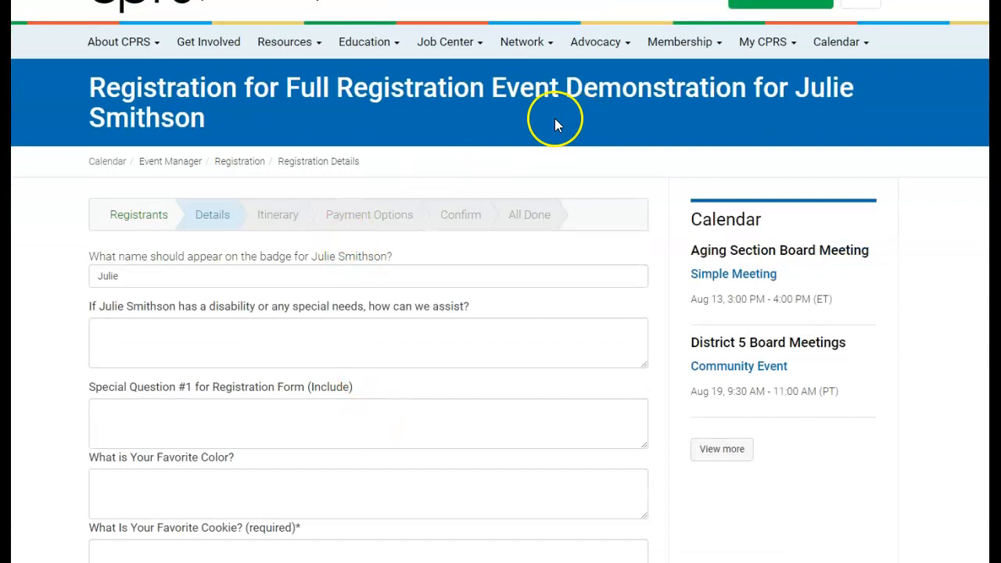
scroll(174, 252, down, 1)
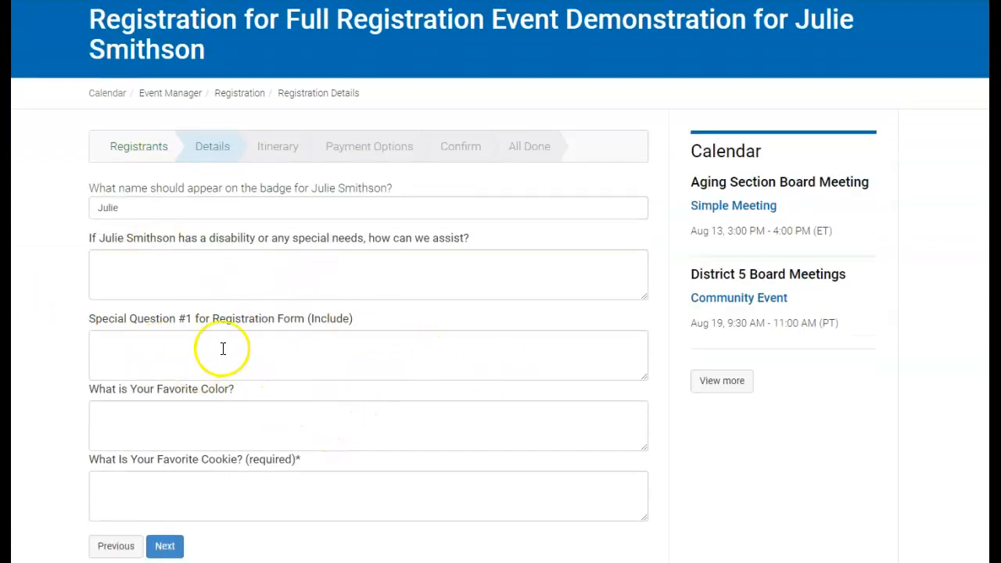
click(170, 472)
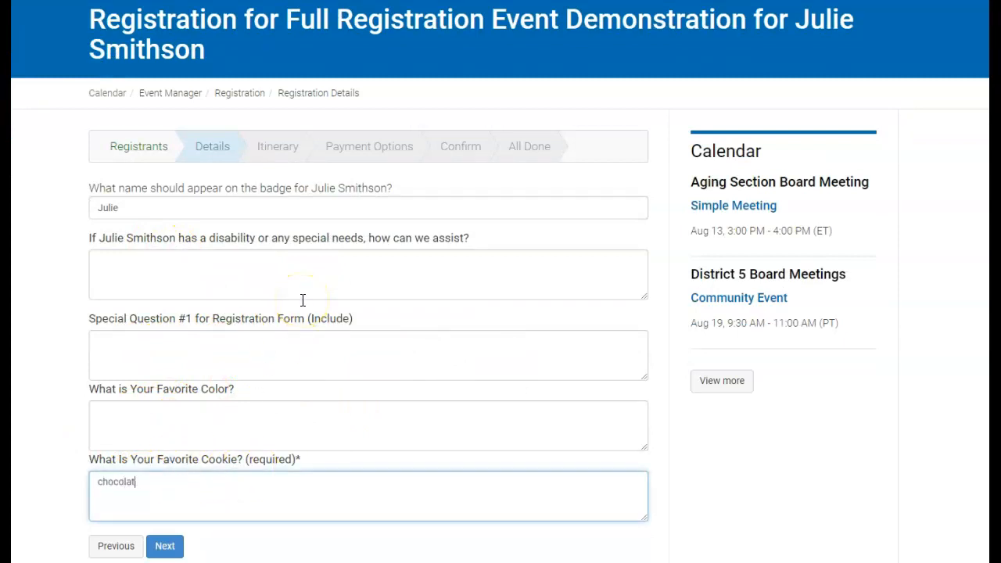
click(166, 547)
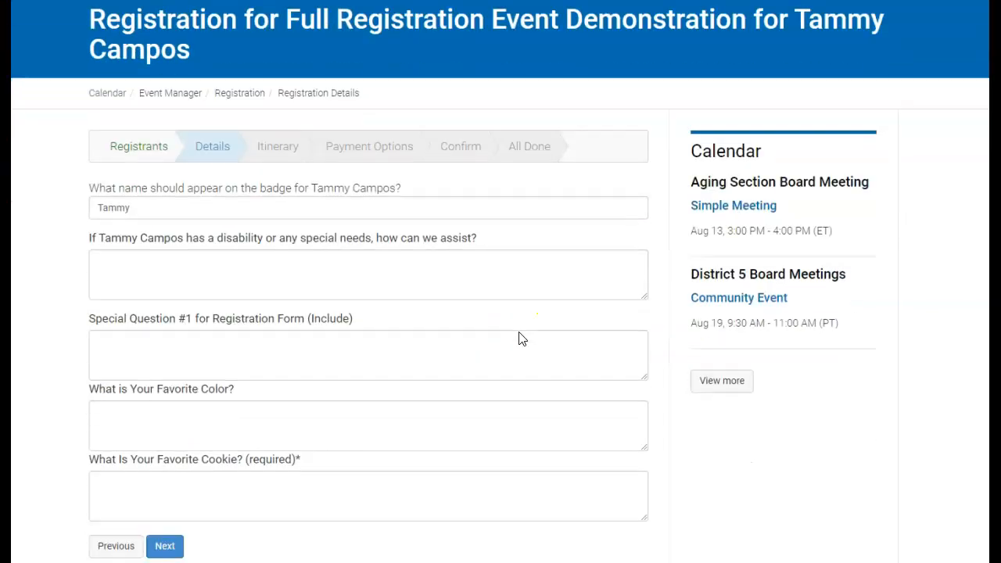
scroll(523, 338, down, 2)
click(294, 338)
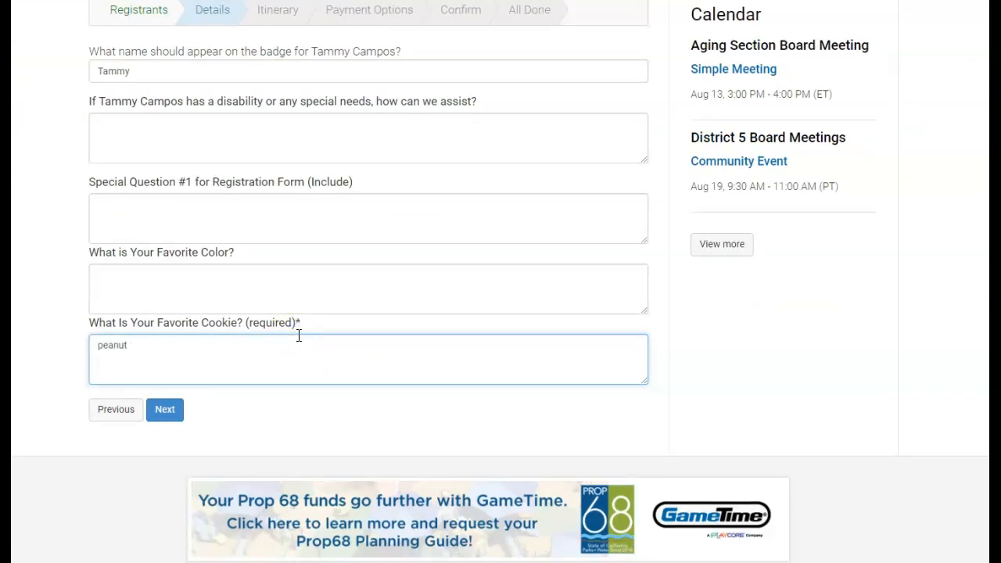
click(164, 408)
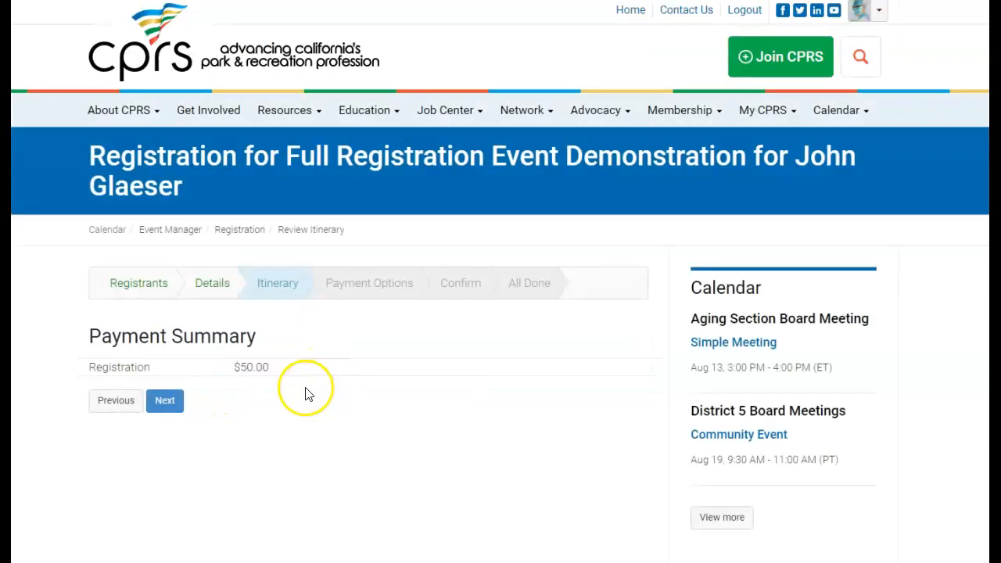
Continue past the payment summary and scroll down the page
click(166, 400)
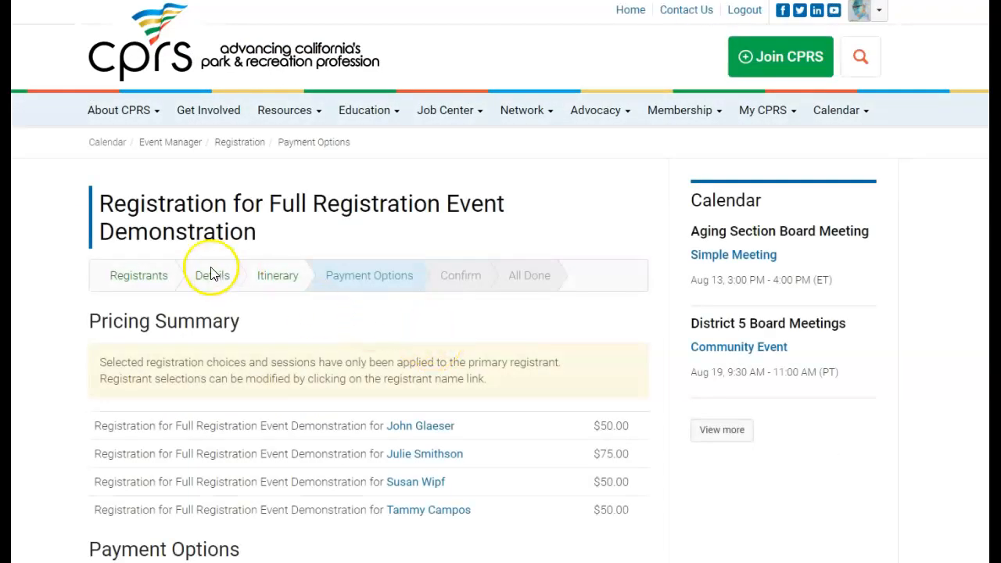
scroll(212, 274, down, 3)
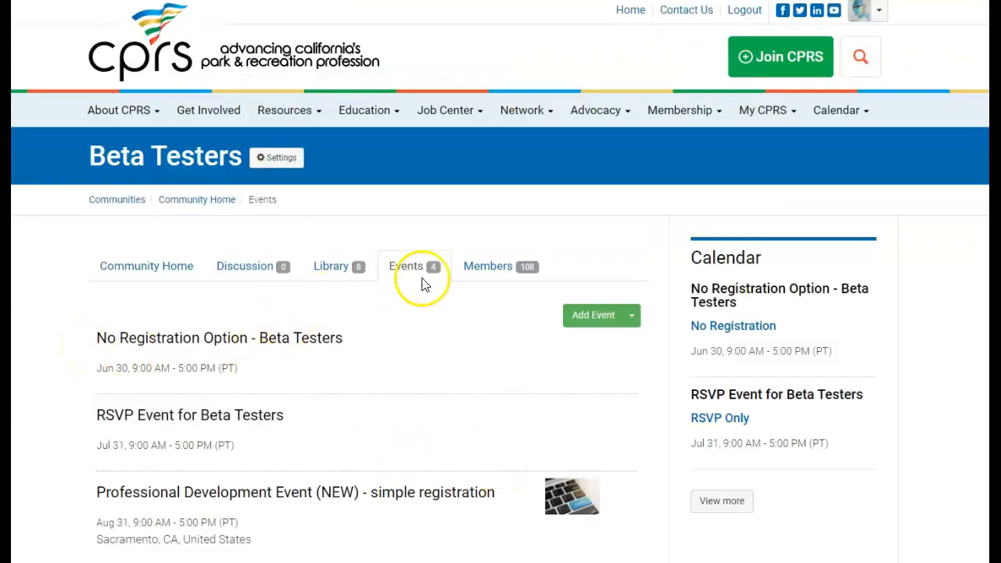
Add a community event titled 'Test Event for demo' with the Full Registration Features type
click(588, 315)
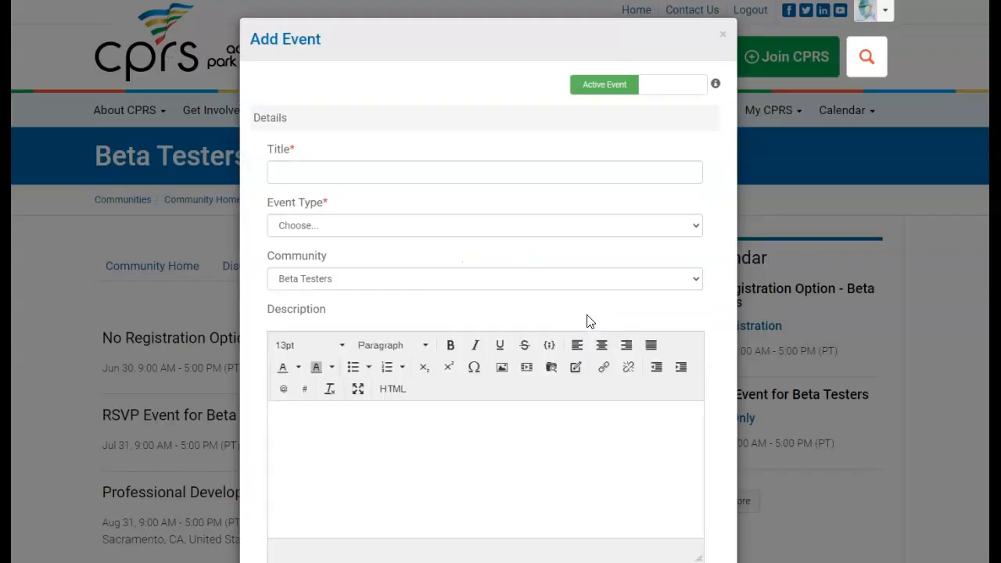
click(341, 166)
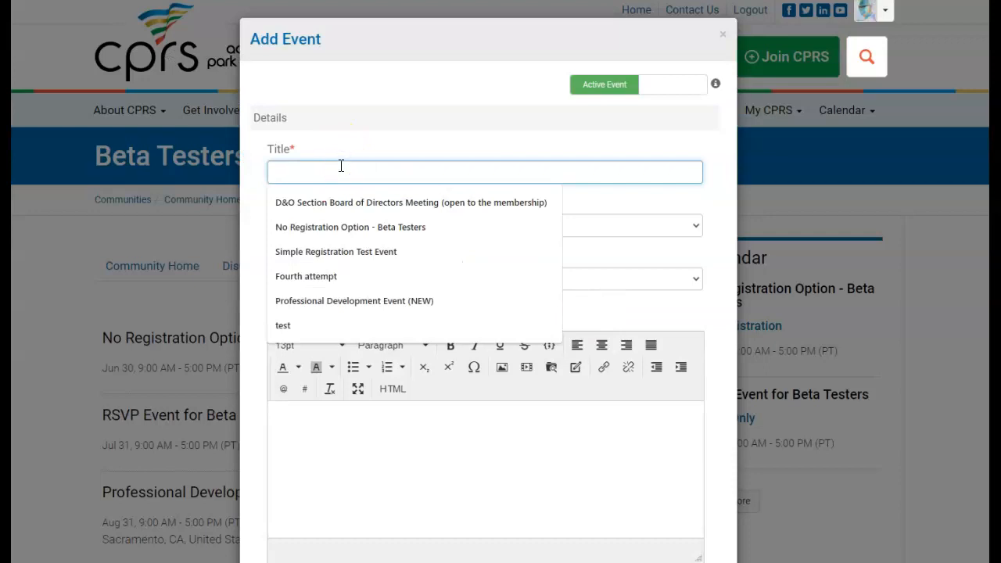
text(Test Ev)
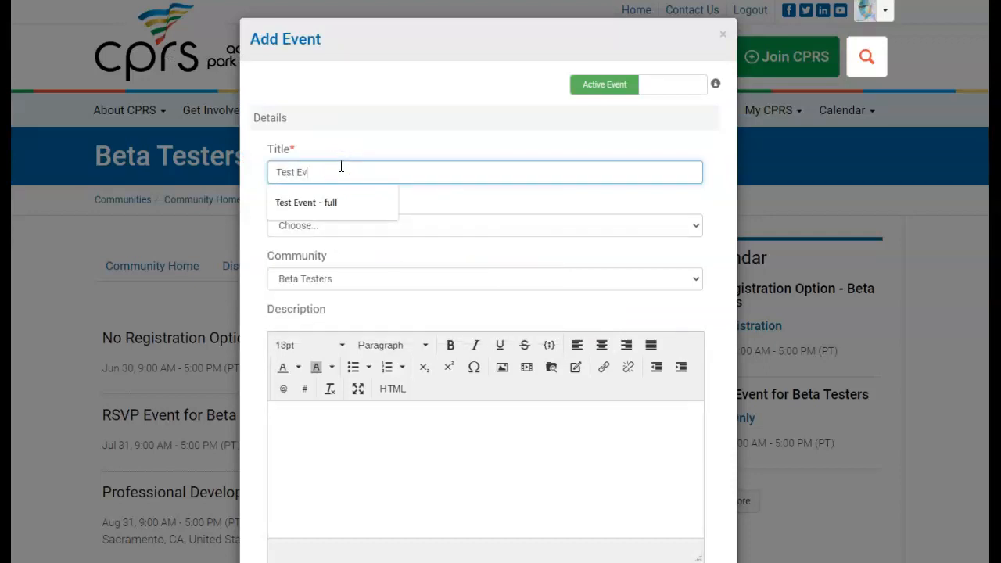
text(ent for demo)
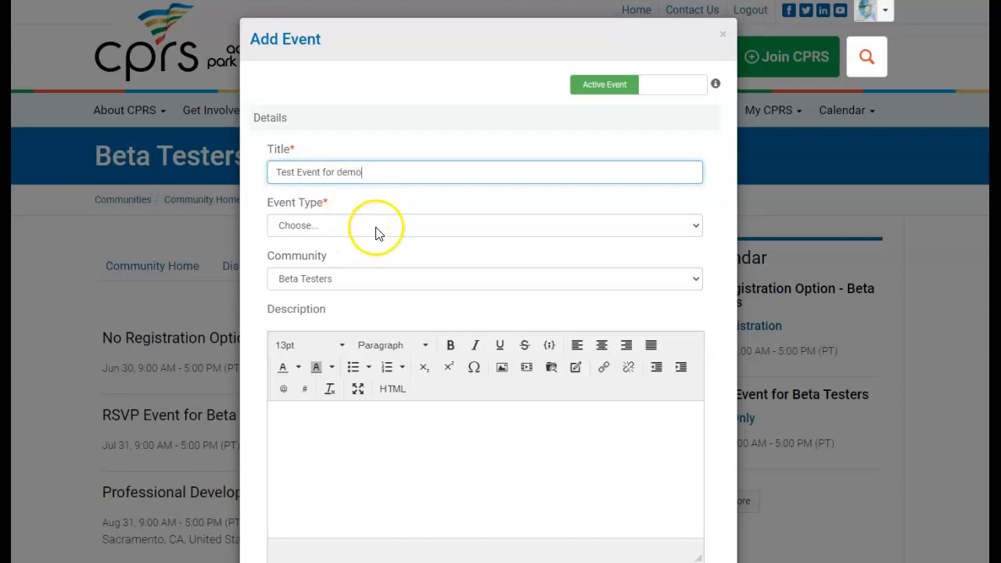
click(694, 226)
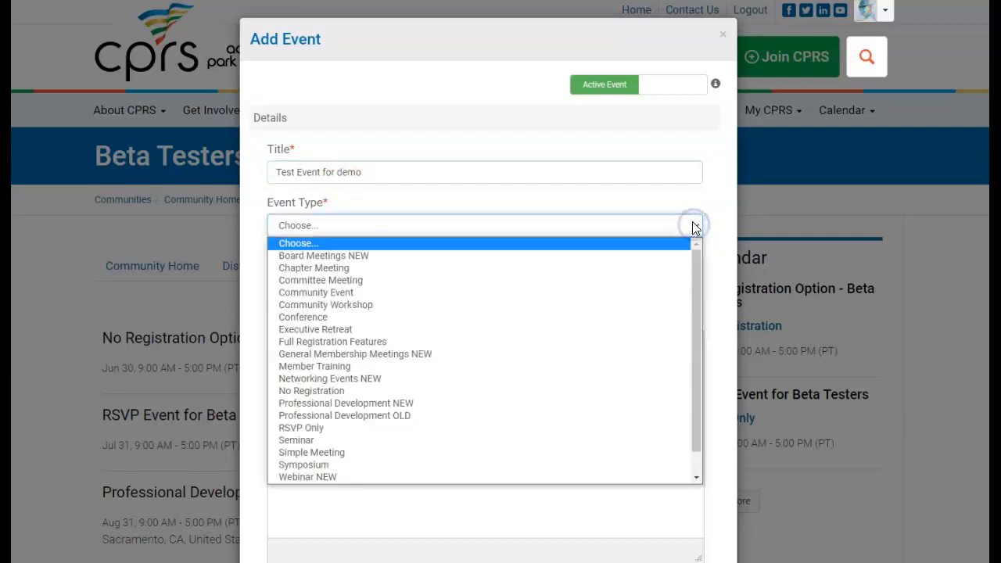
scroll(439, 447, down, 1)
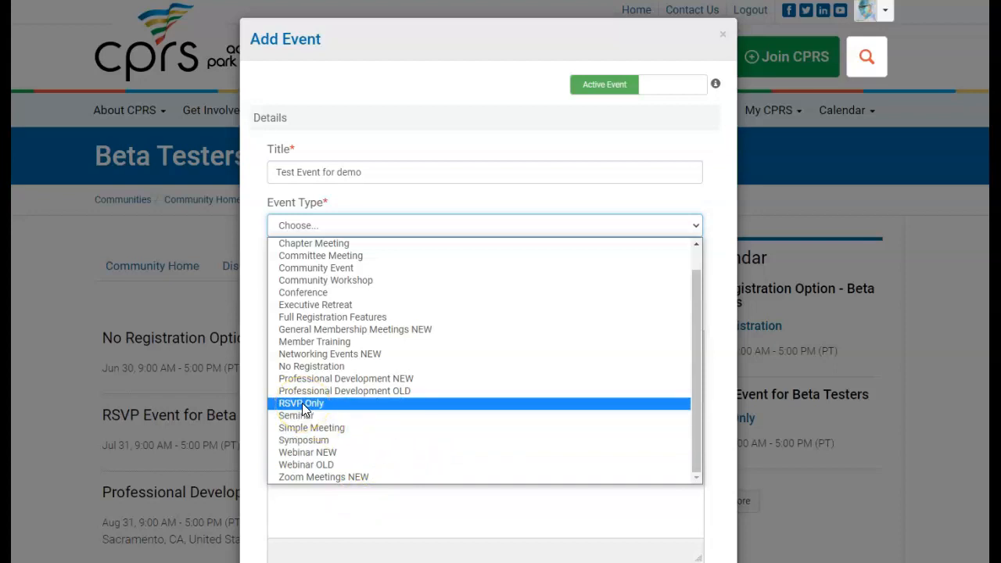
click(316, 373)
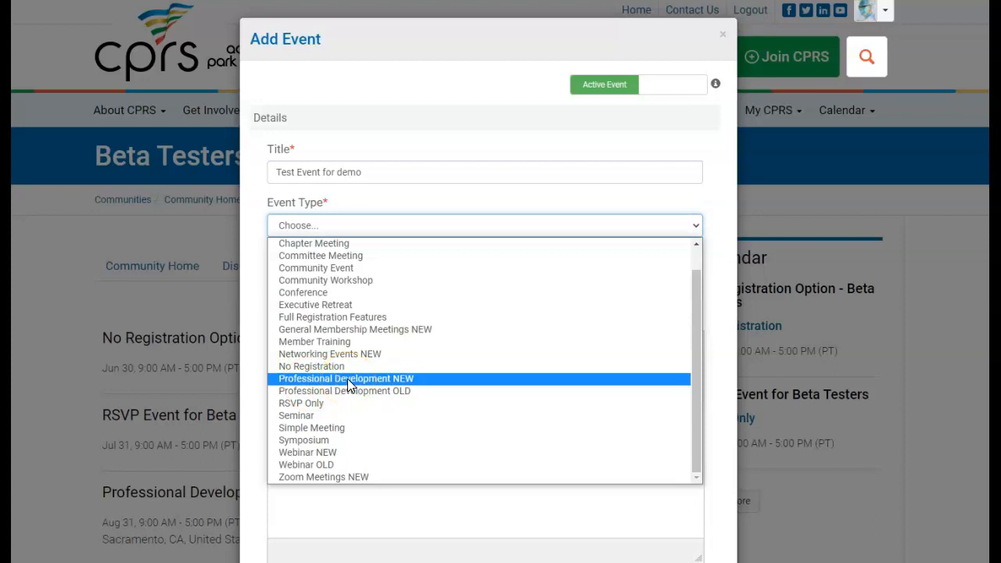
click(327, 320)
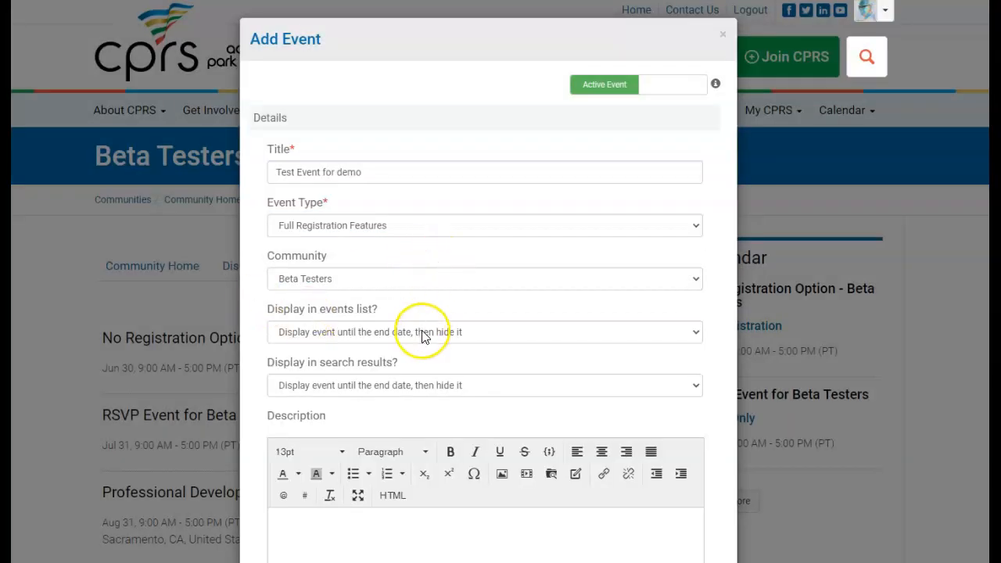
scroll(420, 336, down, 3)
Write 'Test Information' as the event description and format it as Heading 4
click(378, 335)
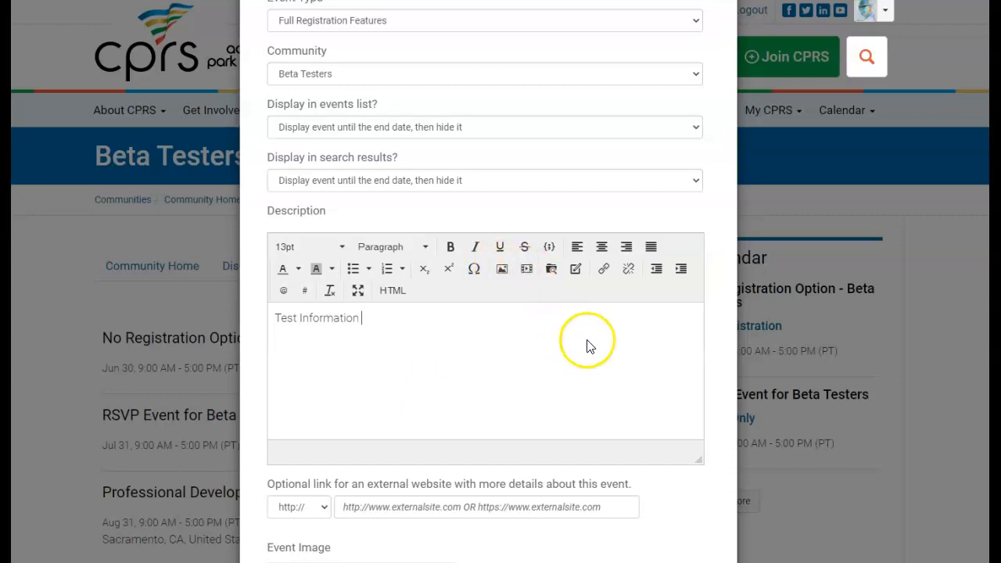
triple_click(328, 326)
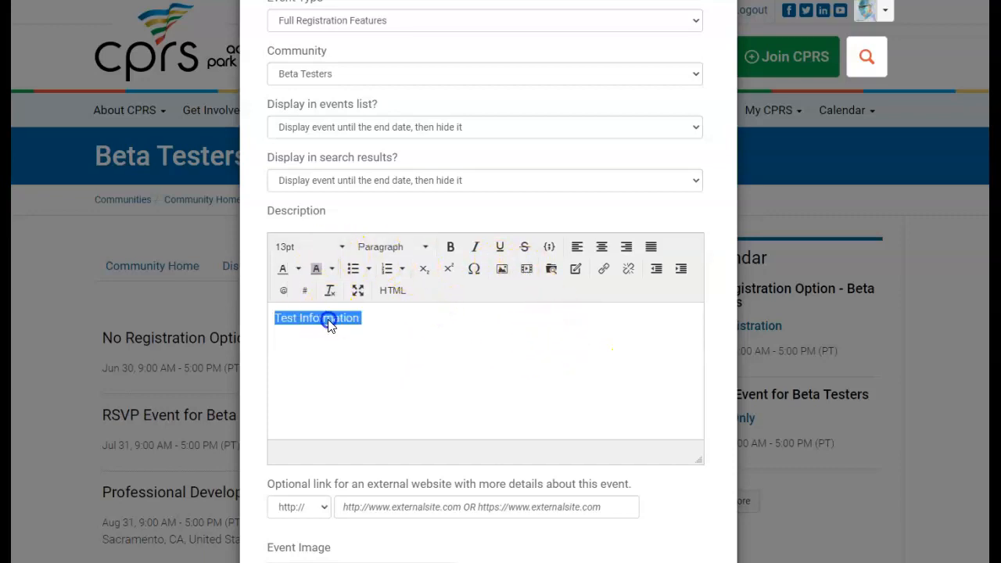
click(407, 245)
click(403, 402)
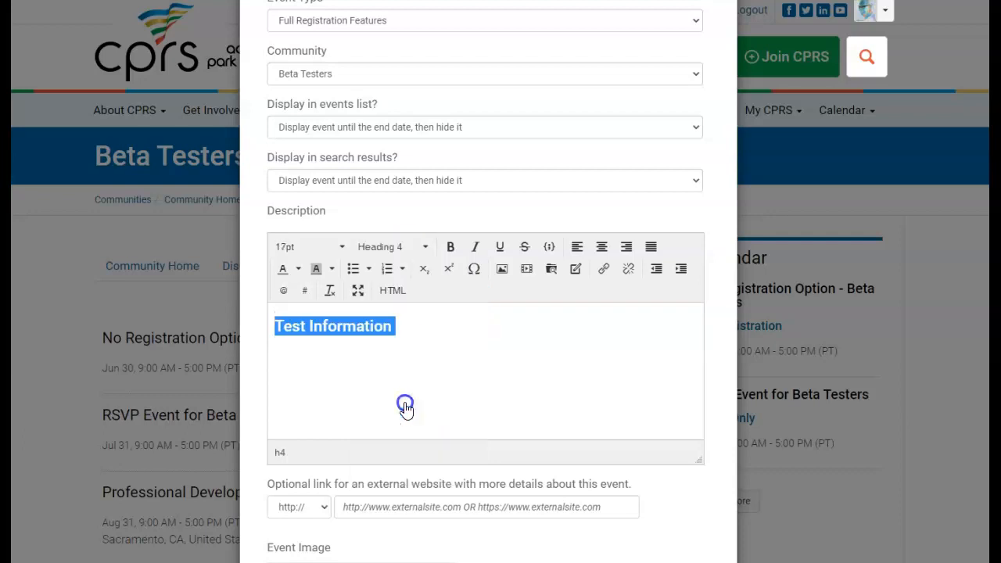
click(403, 329)
scroll(450, 377, down, 3)
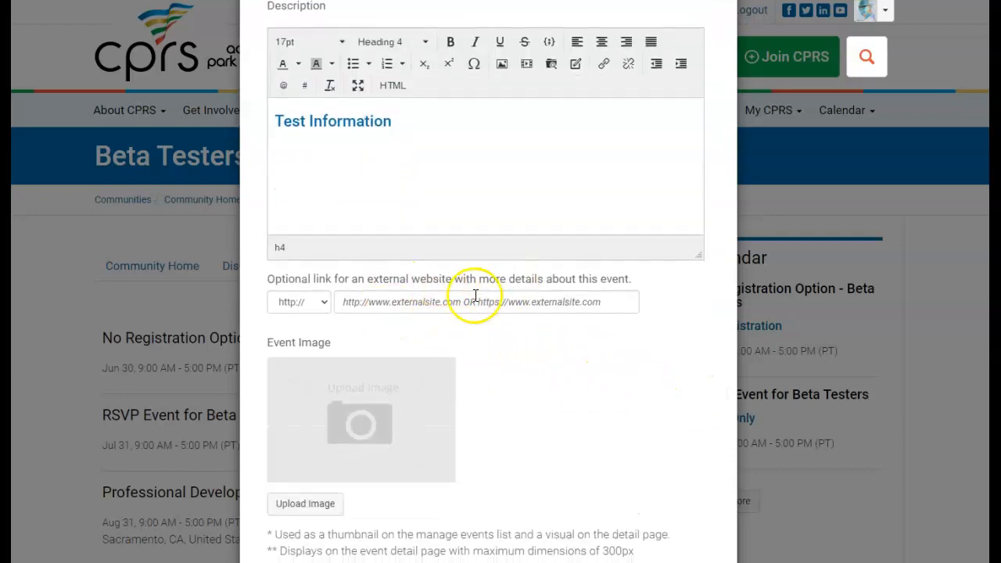
scroll(588, 378, down, 1)
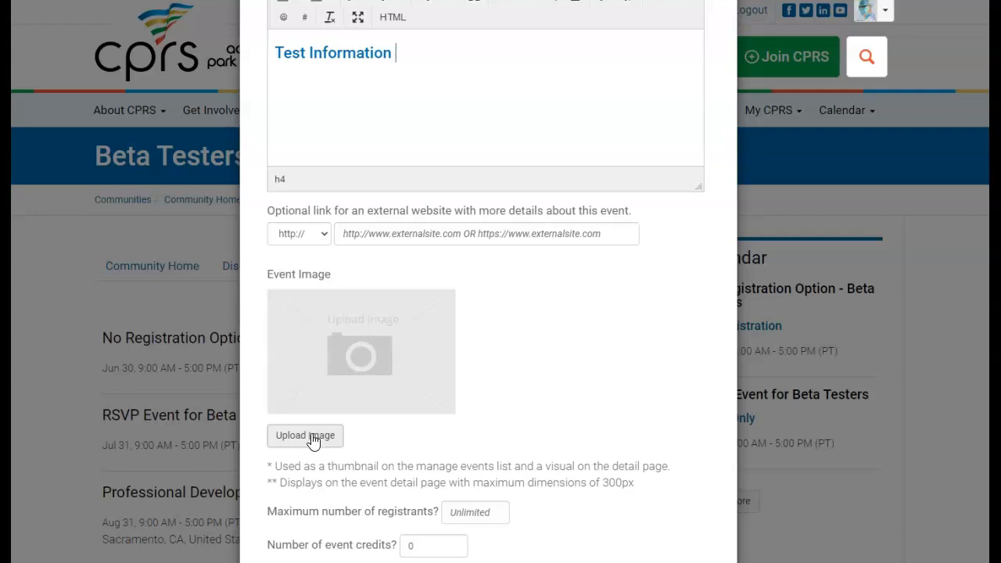
Upload the A-Team_Logo_342x263 file as the event image
click(312, 438)
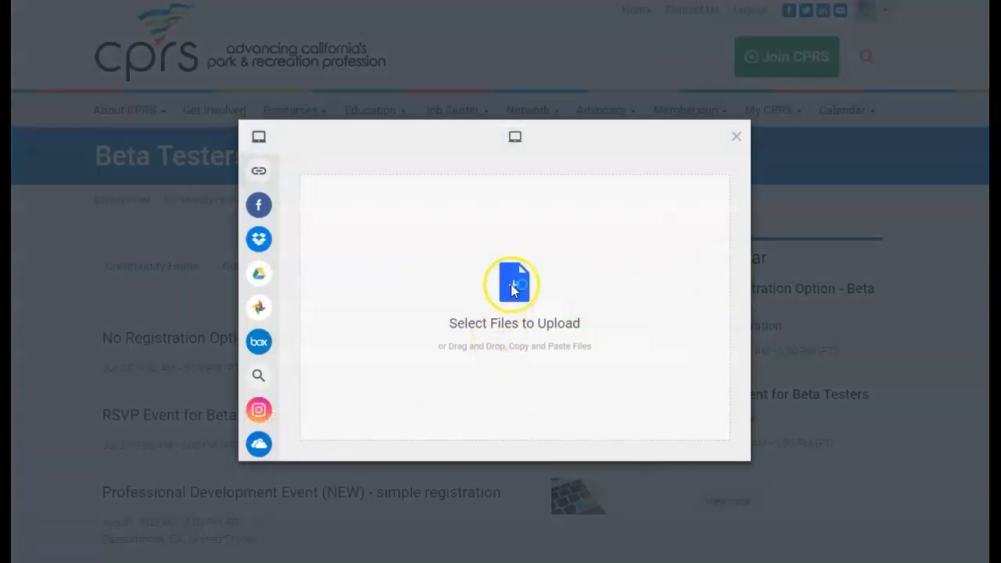
click(512, 287)
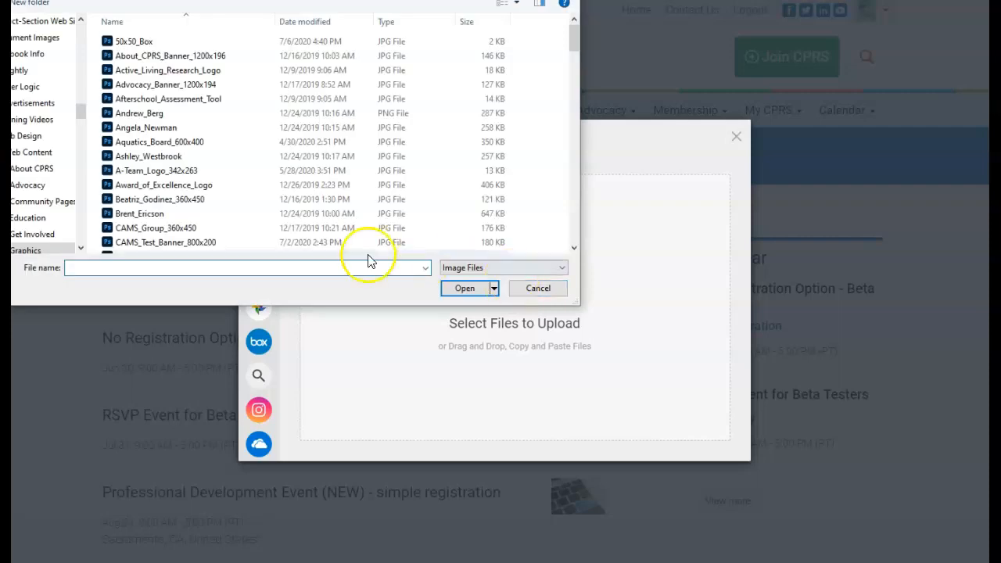
click(179, 172)
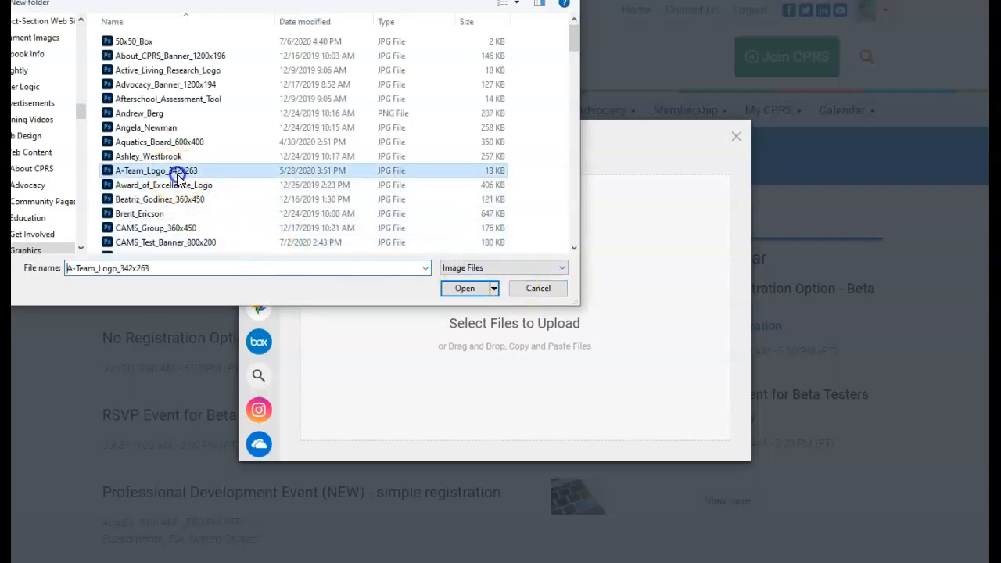
click(465, 288)
click(703, 440)
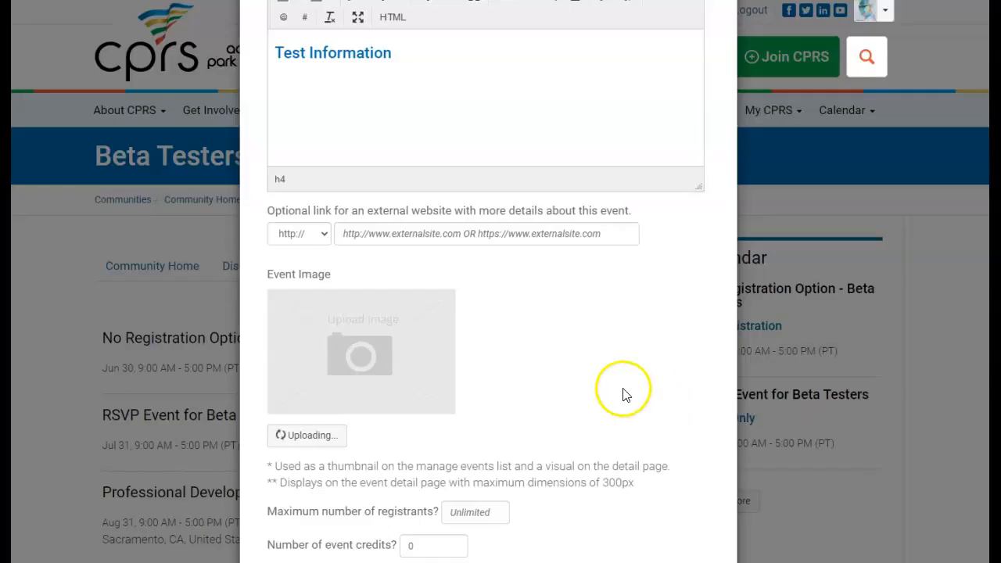
scroll(623, 373, down, 3)
scroll(622, 372, down, 1)
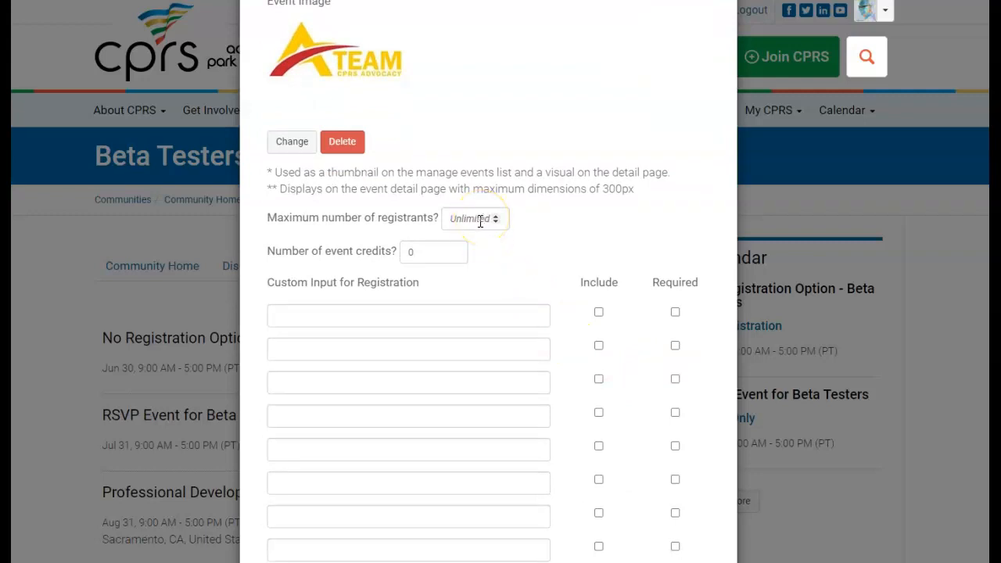
Add included questions 'What is your t-shirt size' and 'Do you need CEUs', marking CEUs required
scroll(376, 240, down, 1)
click(374, 244)
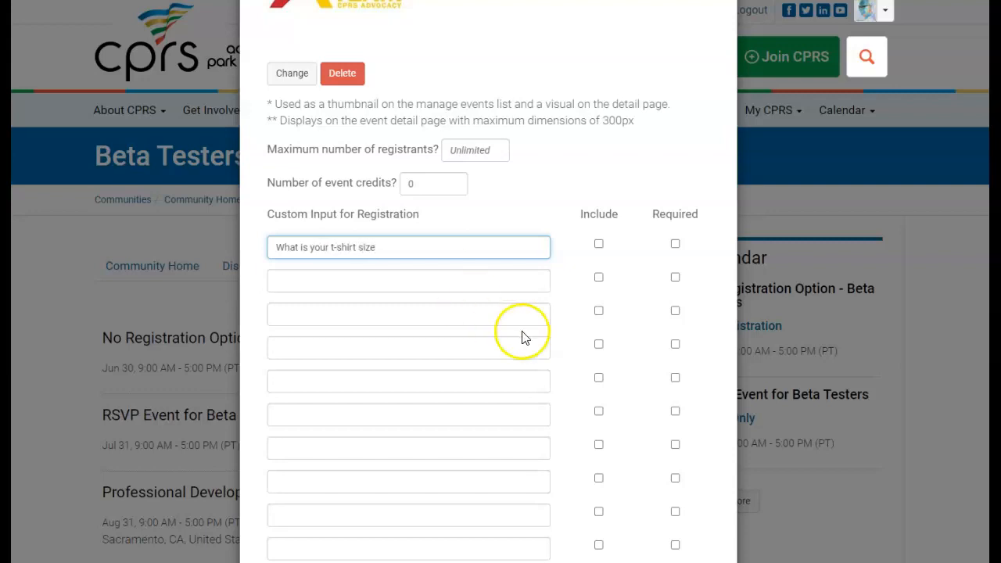
click(599, 243)
click(400, 289)
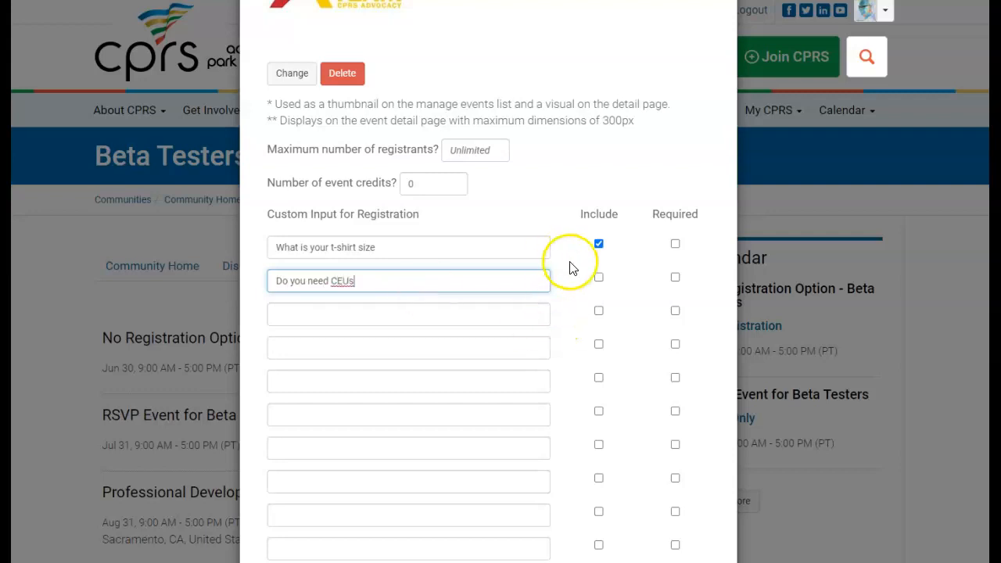
click(599, 277)
click(674, 280)
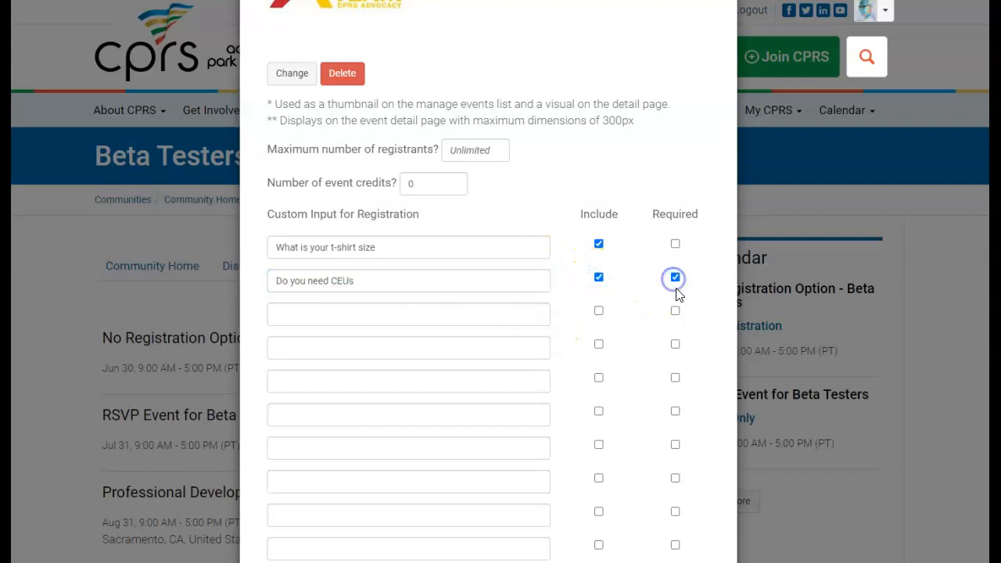
click(600, 277)
click(598, 277)
scroll(438, 339, down, 3)
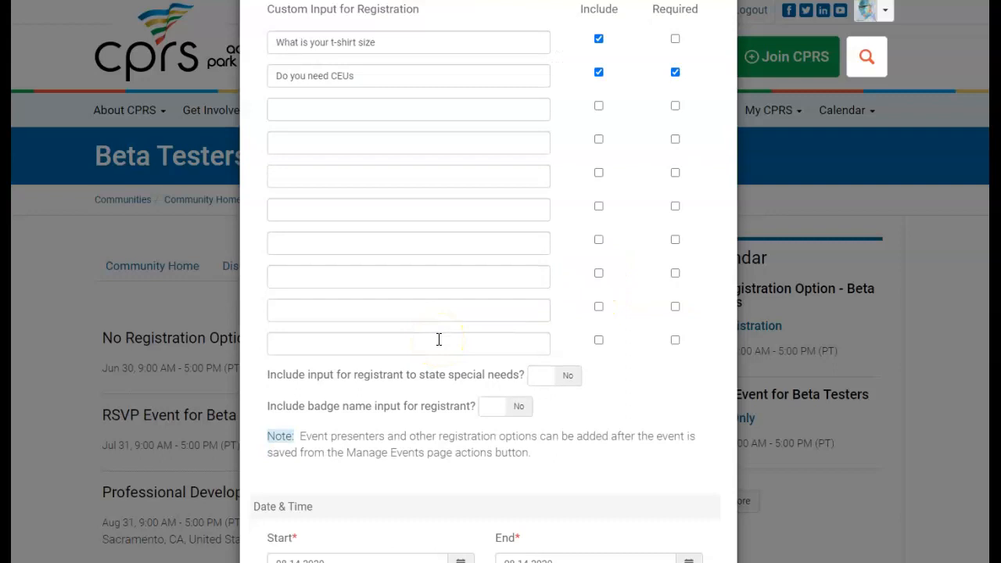
Ask registrants for special needs, leaving the badge name input off
click(547, 380)
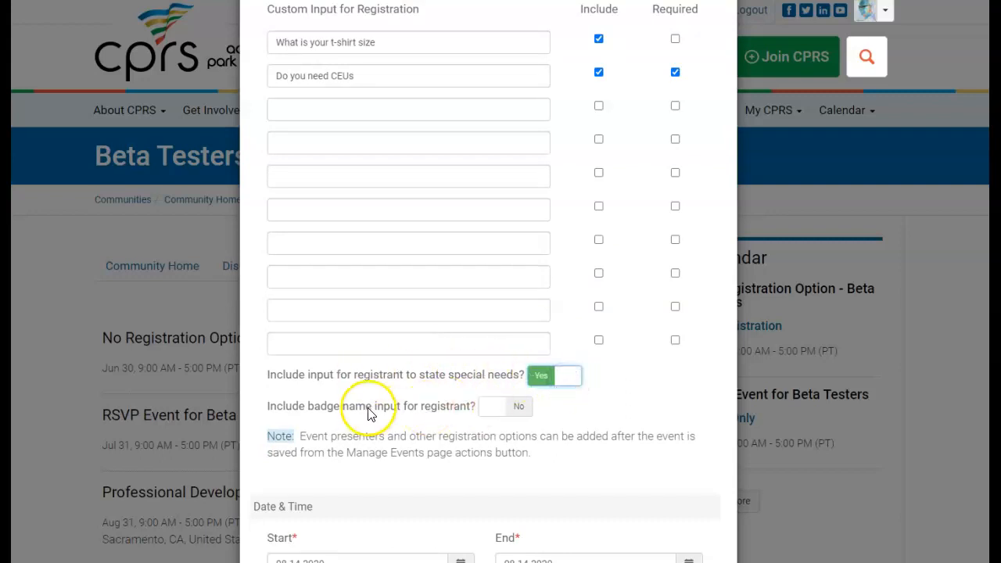
scroll(367, 415, down, 1)
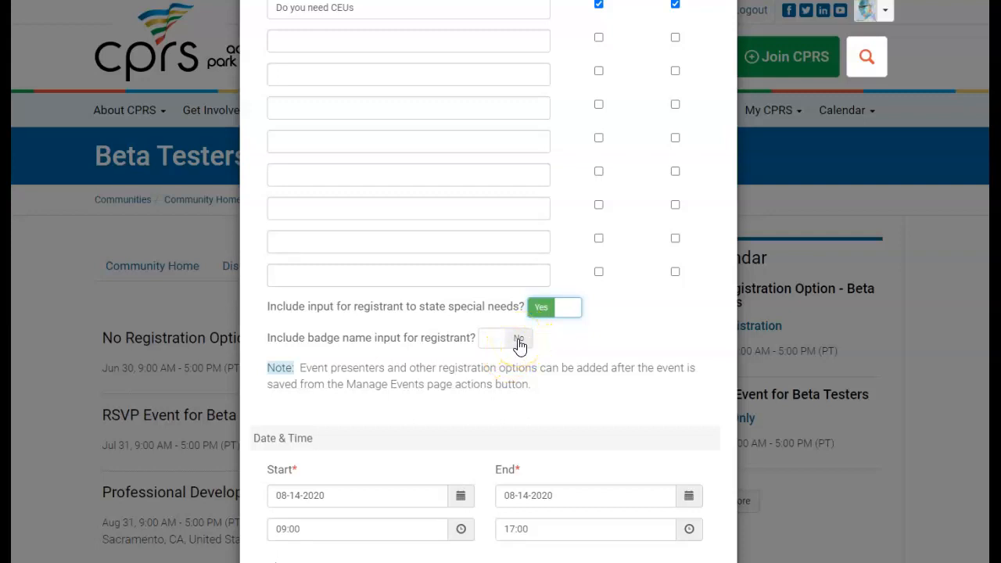
click(521, 345)
click(519, 344)
scroll(644, 351, down, 4)
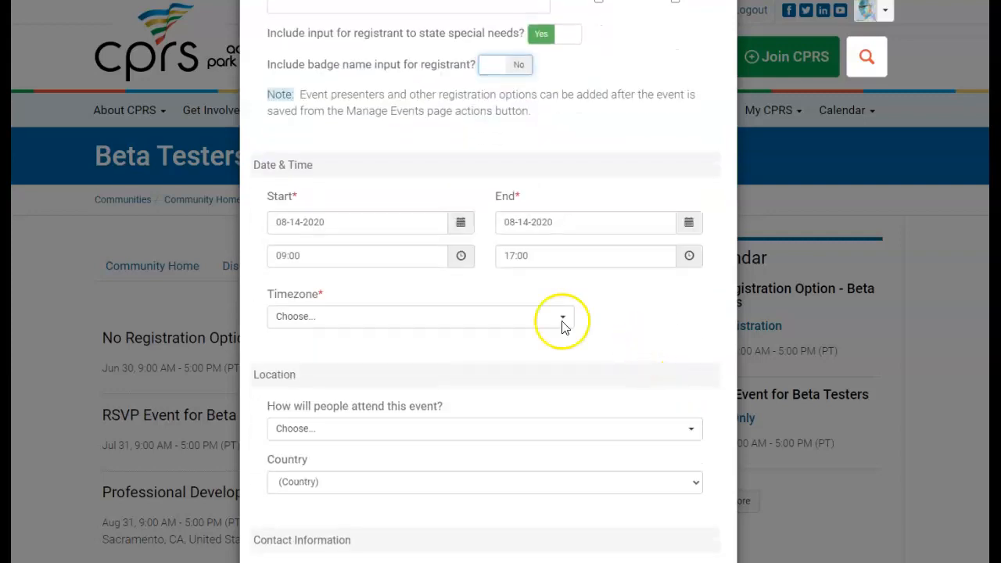
Set both the event start and end dates to September 30, 2020
click(460, 222)
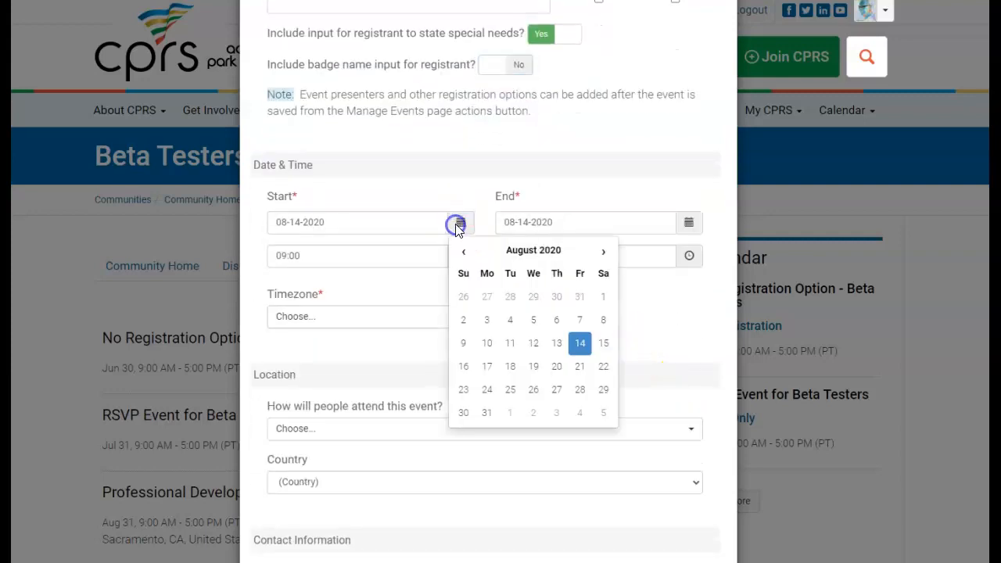
click(579, 393)
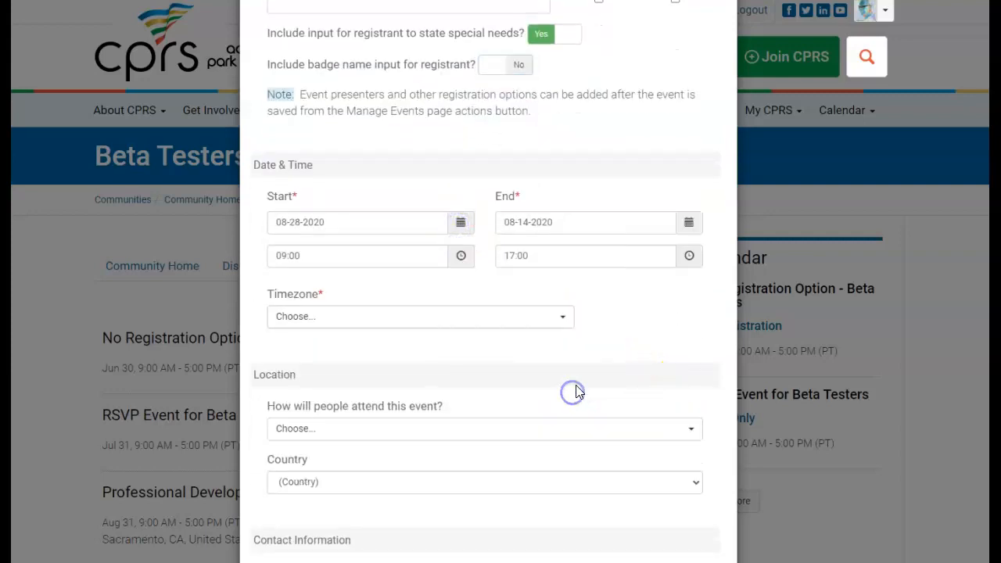
click(461, 225)
click(604, 252)
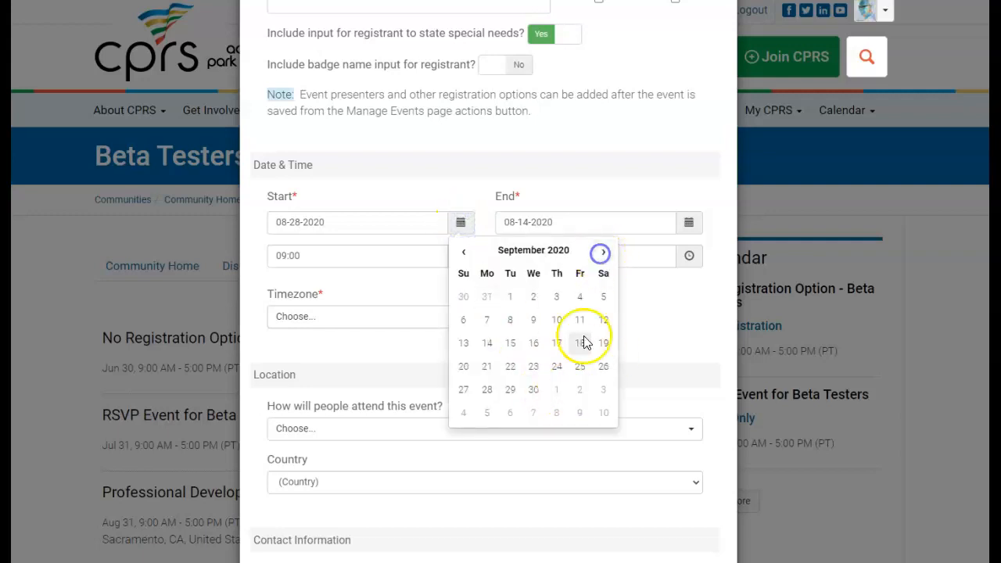
click(535, 390)
click(689, 225)
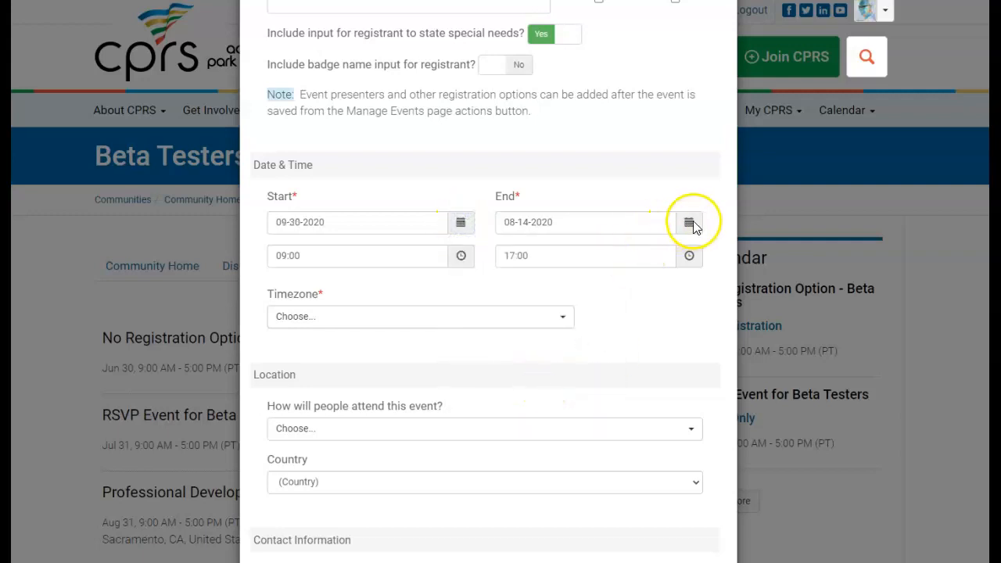
click(832, 250)
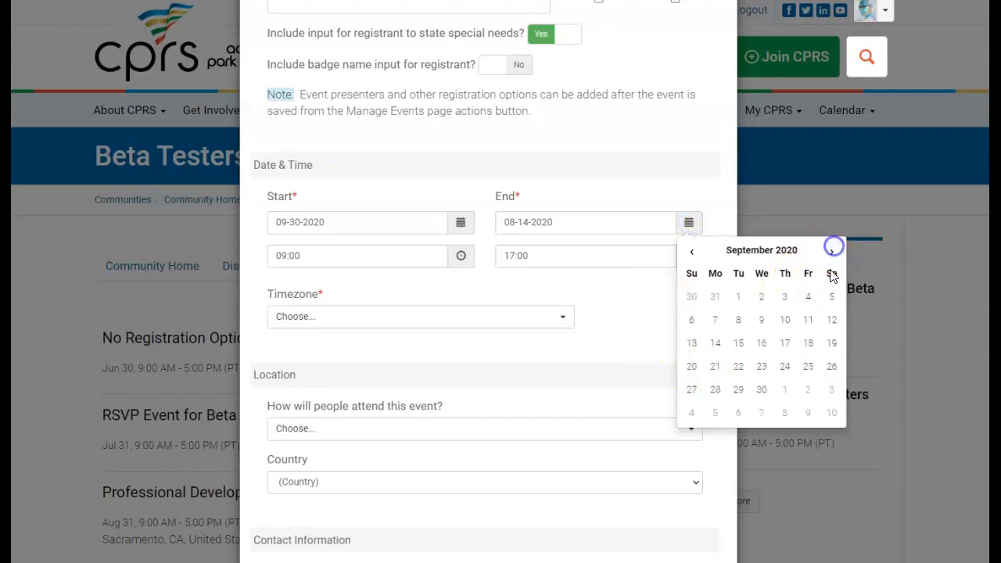
click(761, 390)
Set the event timezone to (UTC-8:00) America/Los_Angeles
scroll(495, 262, down, 1)
click(532, 250)
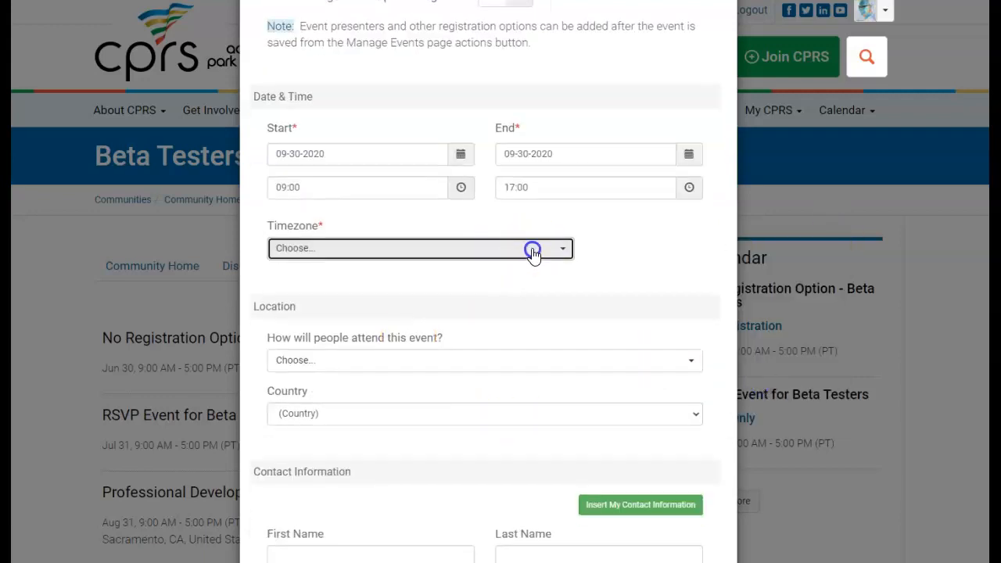
scroll(409, 353, down, 3)
click(427, 384)
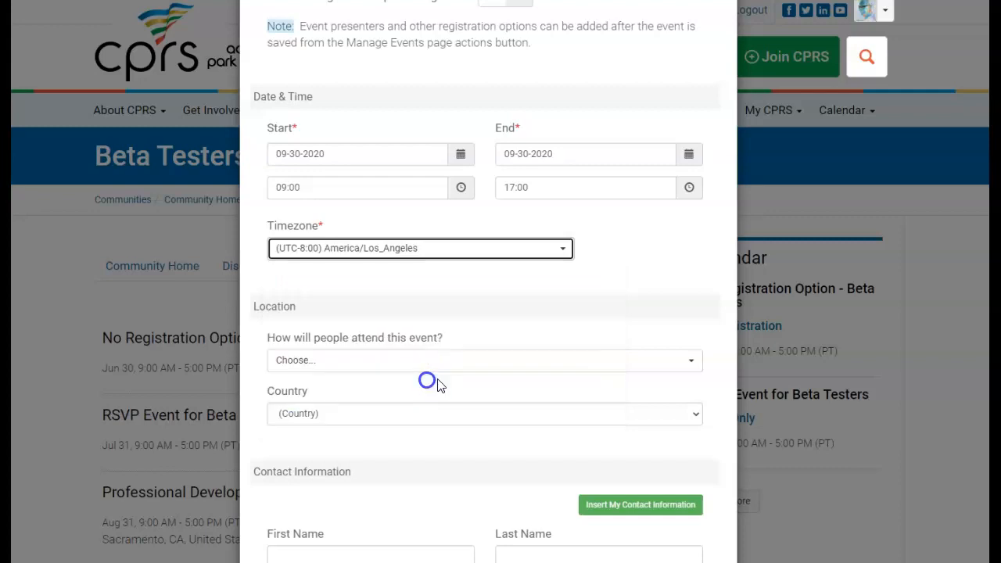
scroll(552, 357, down, 2)
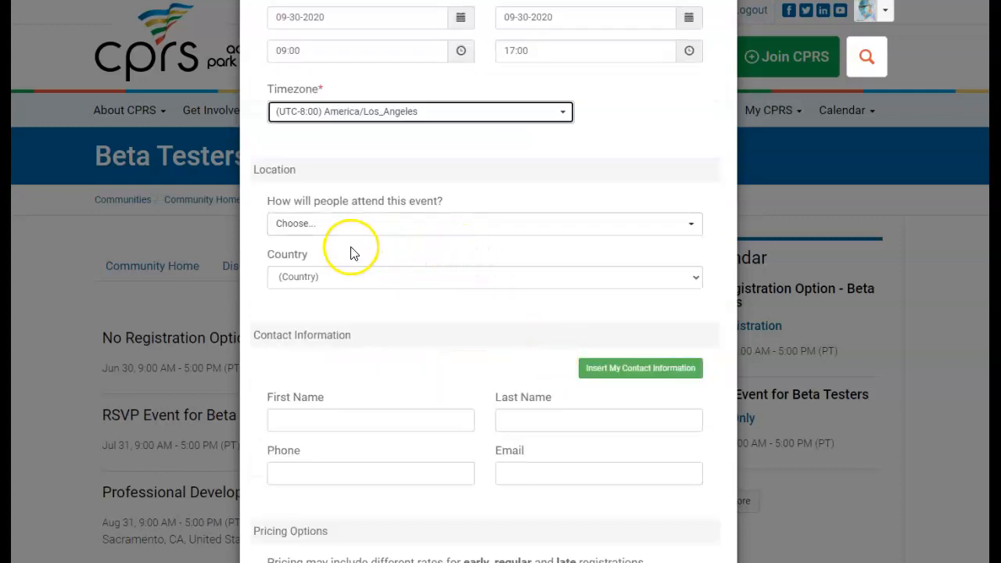
Set the attendance method to Physical Address only
click(691, 228)
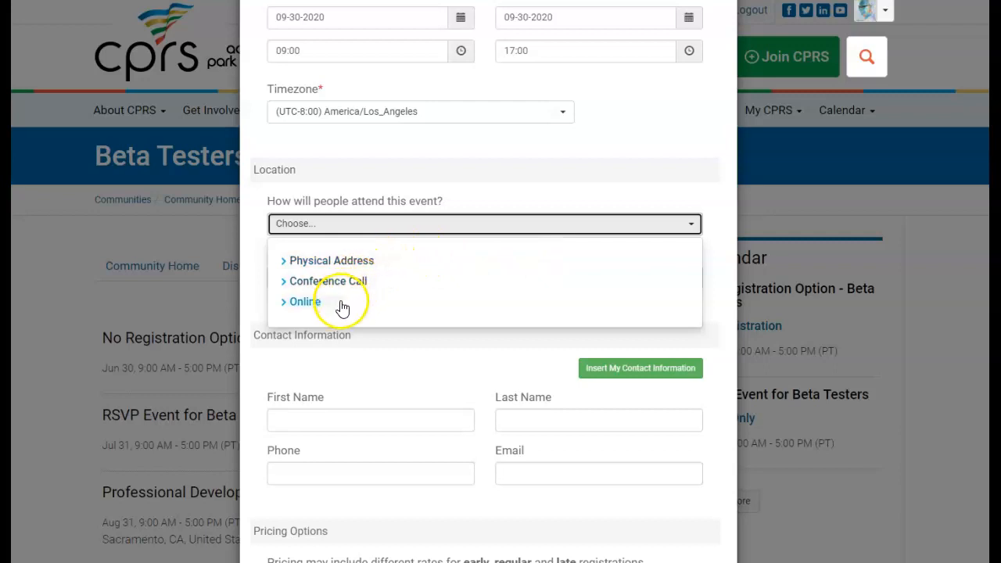
click(349, 261)
click(348, 282)
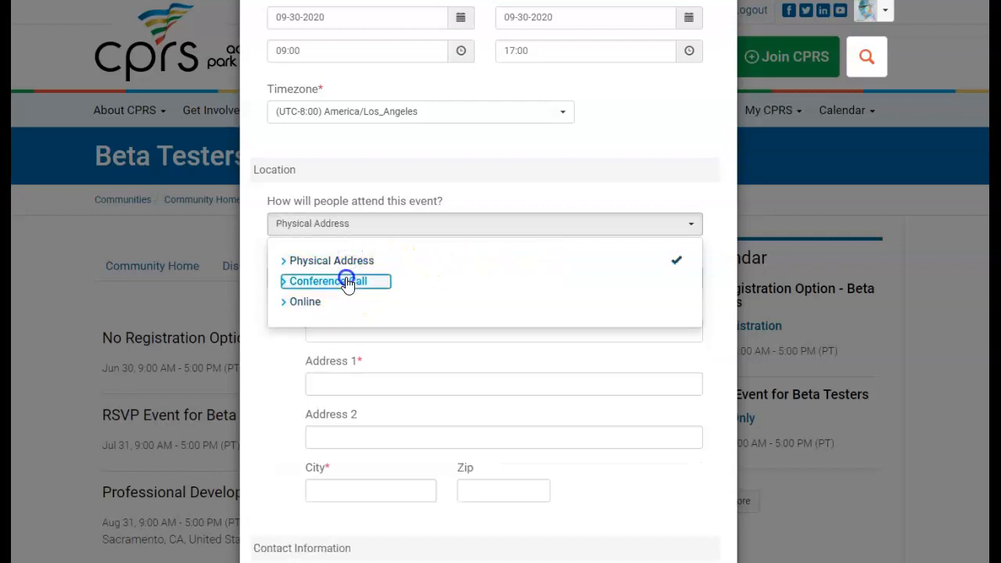
click(337, 304)
click(335, 282)
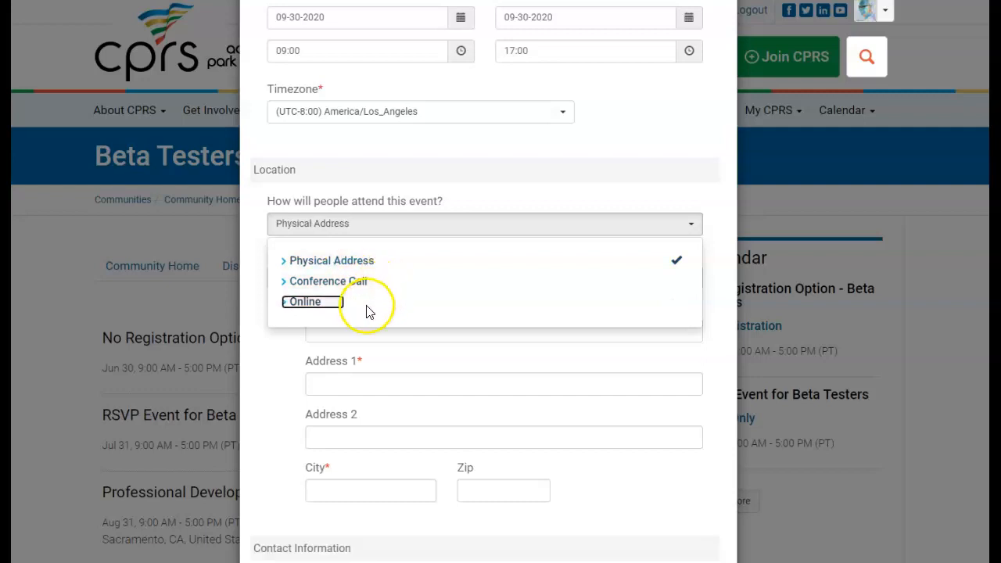
click(311, 373)
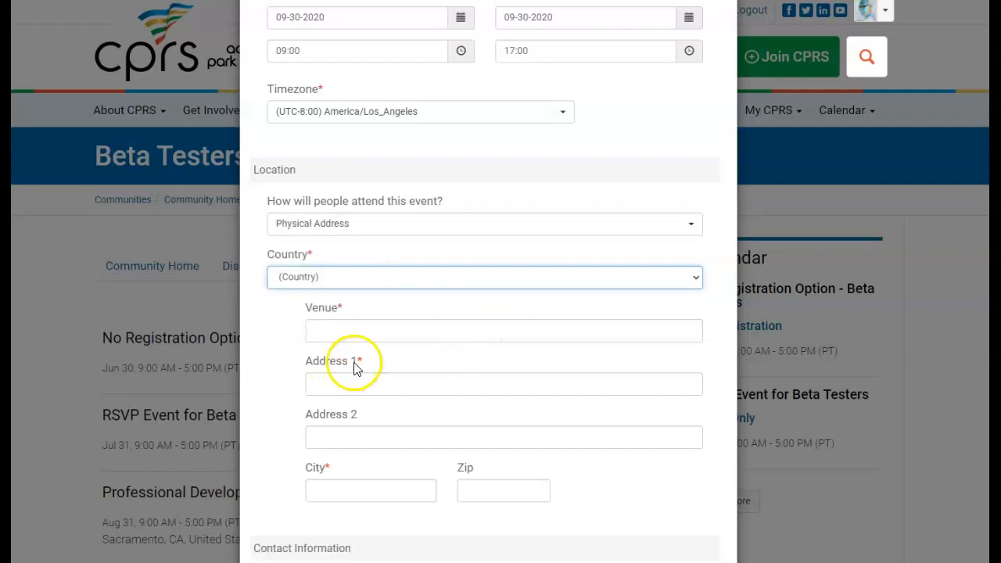
Choose CPRS Office as the venue and fill in the saved 7971 Freeport Blvd. address
click(364, 324)
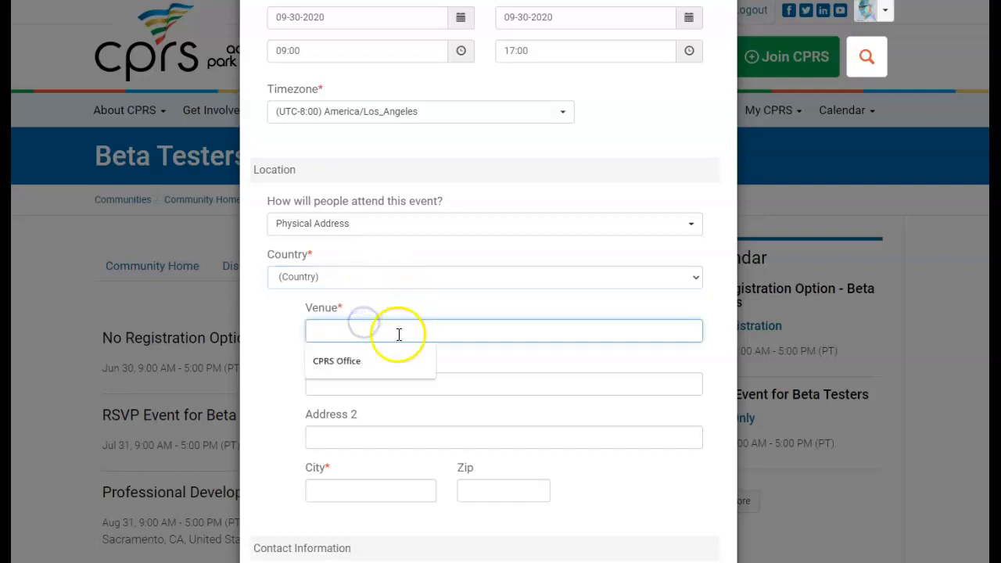
click(345, 360)
click(356, 382)
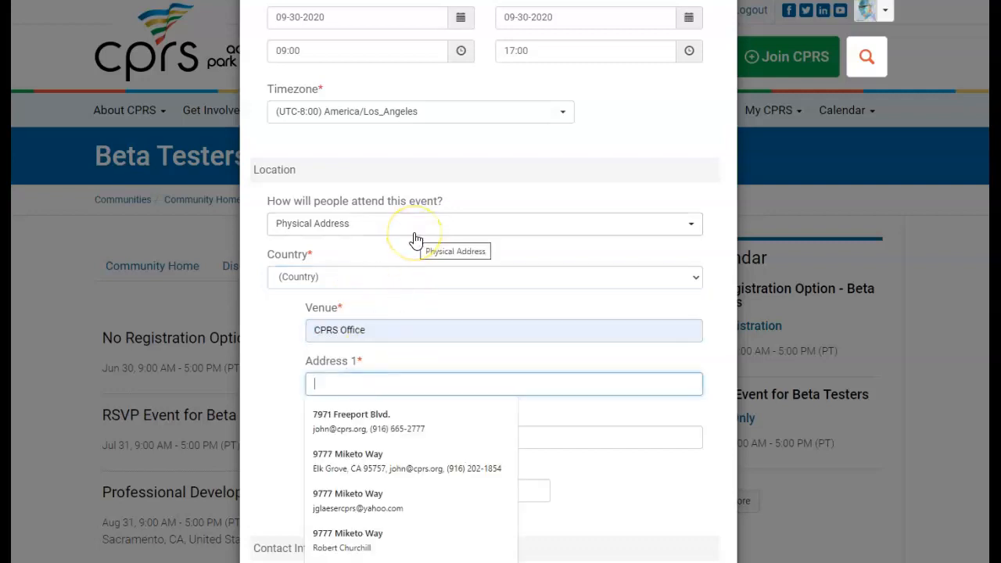
text(797)
click(384, 421)
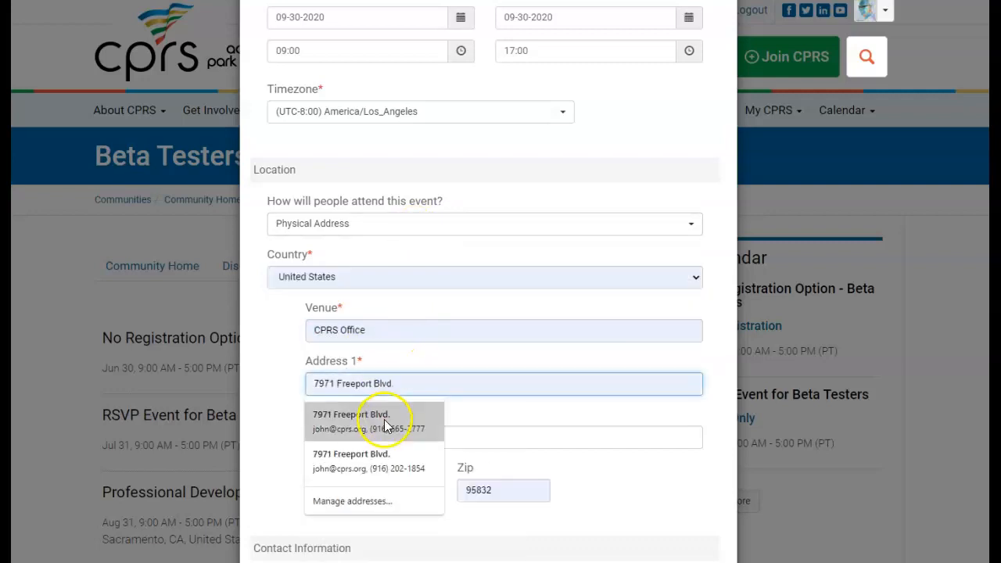
scroll(319, 430, down, 5)
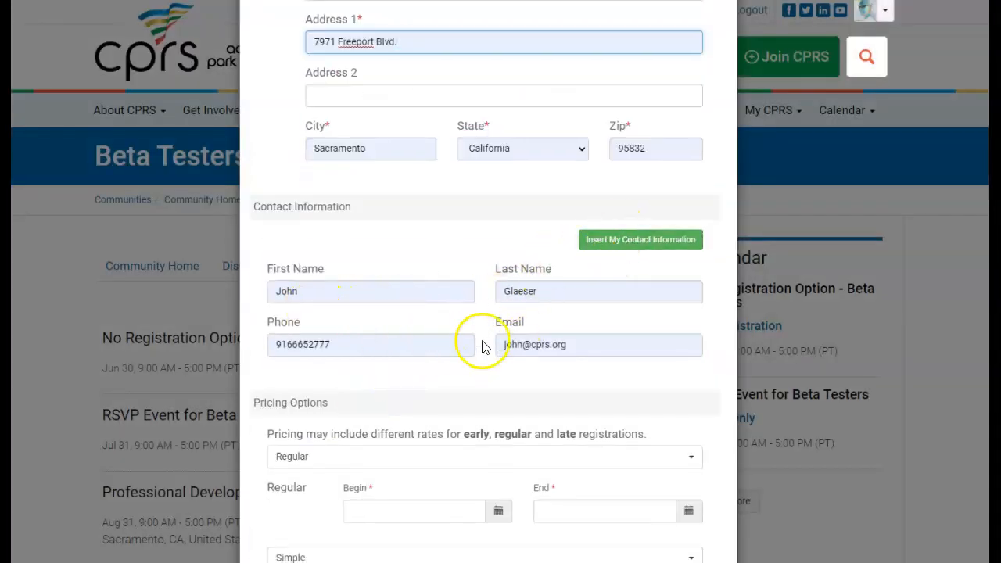
Use Early, Regular and Late pricing periods
scroll(481, 336, down, 3)
scroll(483, 350, down, 1)
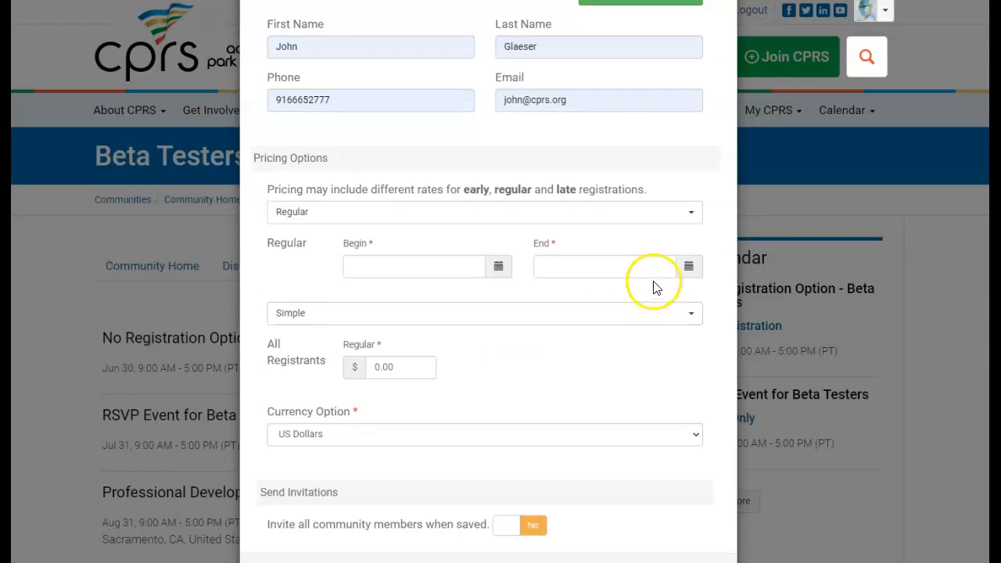
click(692, 215)
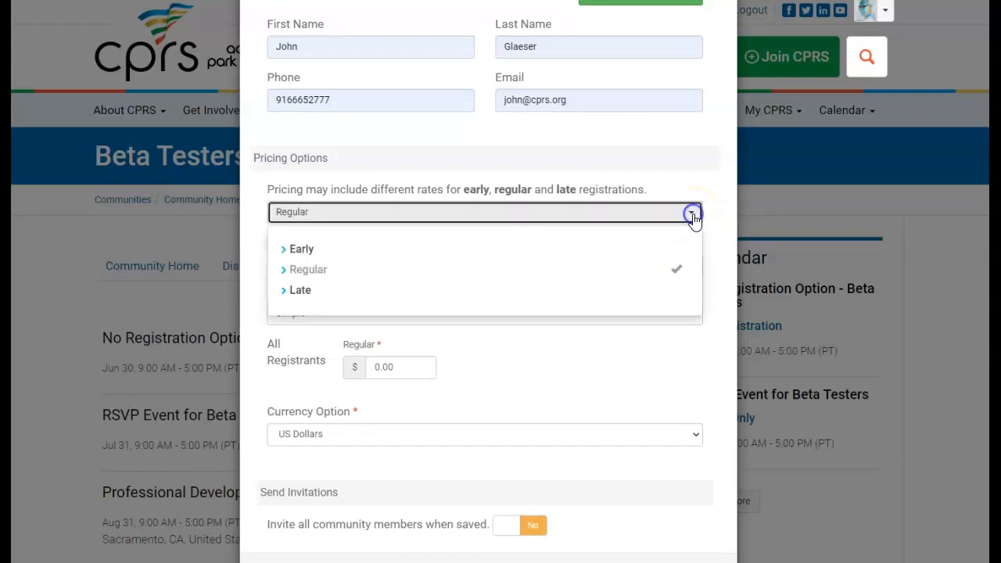
click(311, 249)
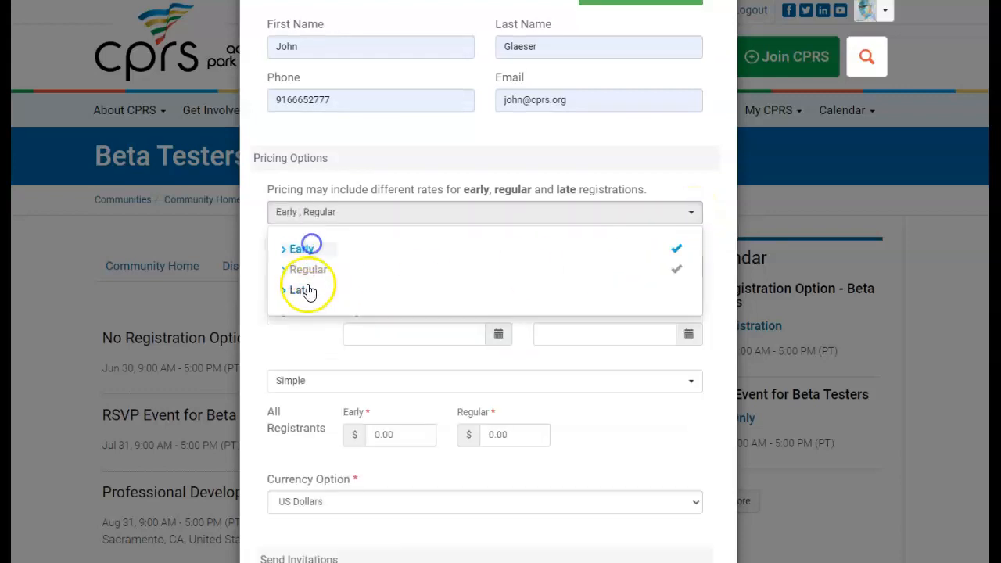
click(305, 290)
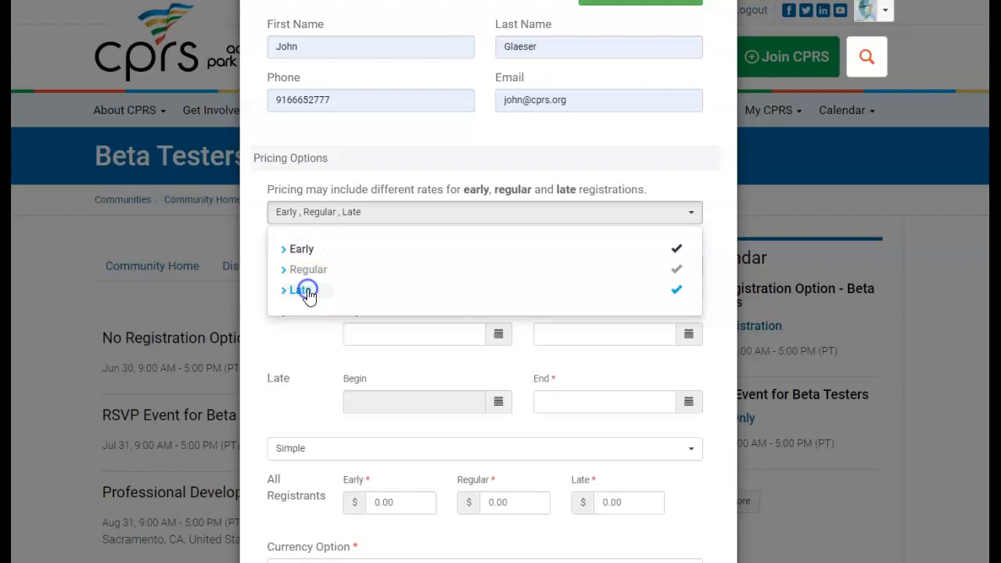
click(289, 345)
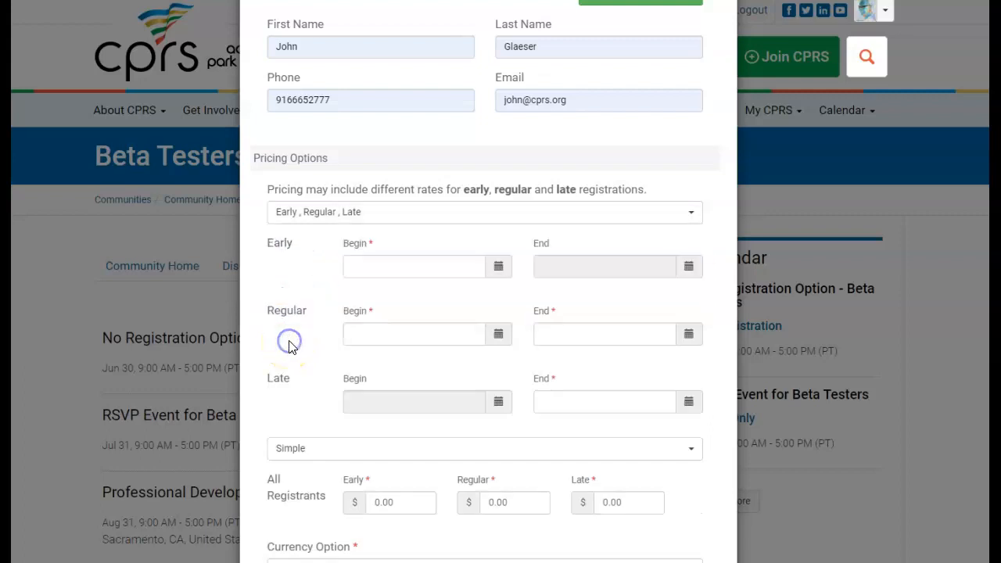
Set the Early begin date to August 13 and the Regular begin date to August 24
click(498, 334)
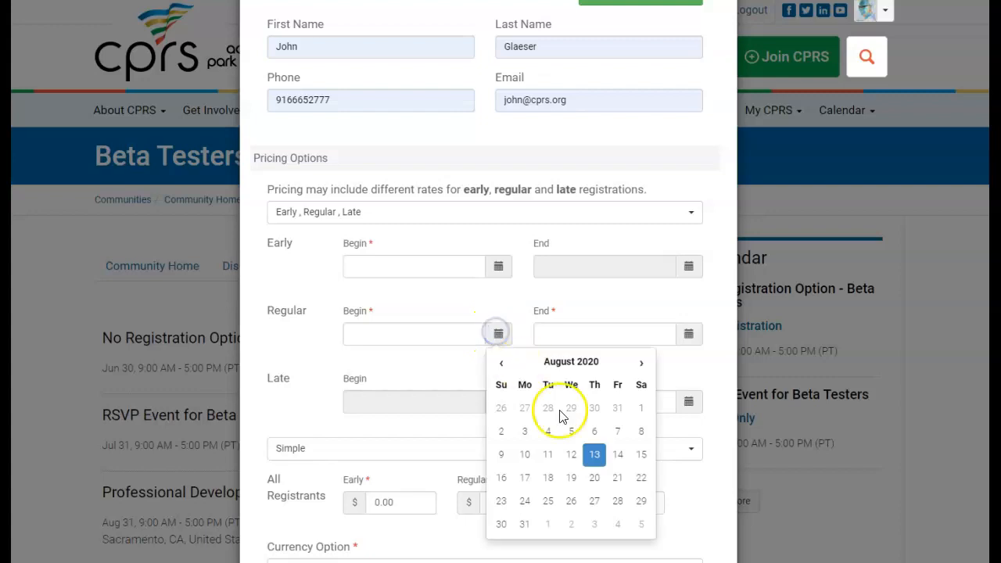
click(594, 455)
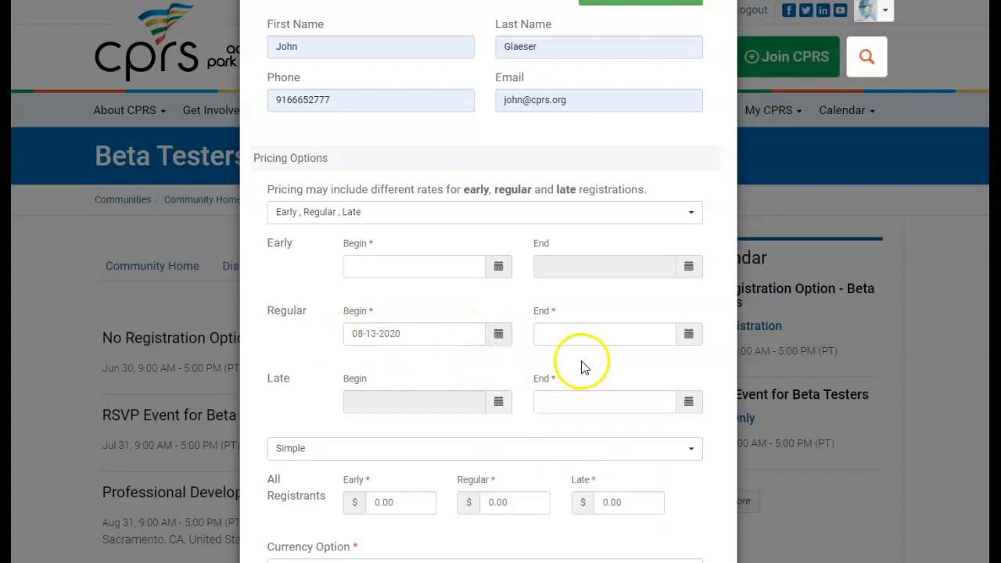
click(499, 270)
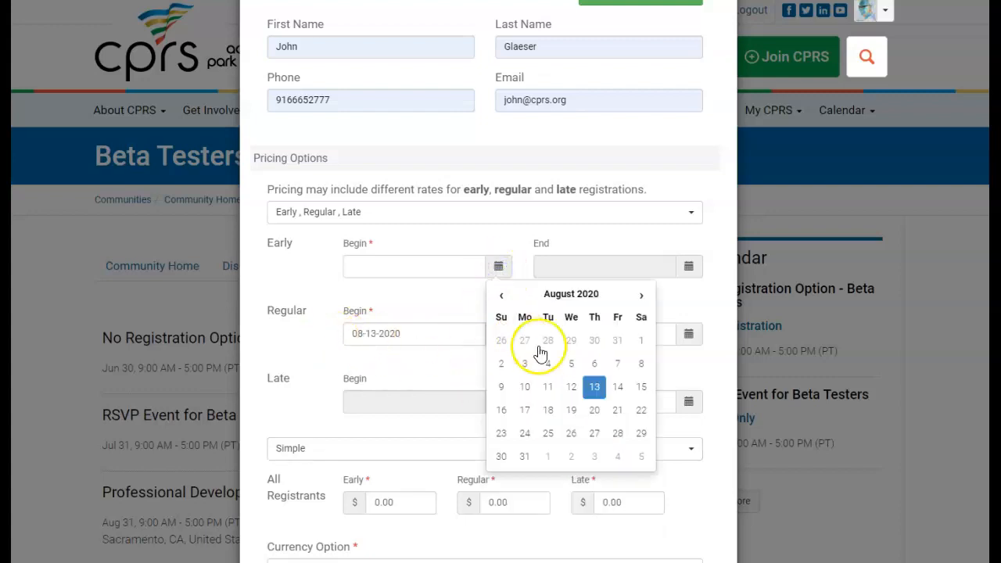
click(595, 387)
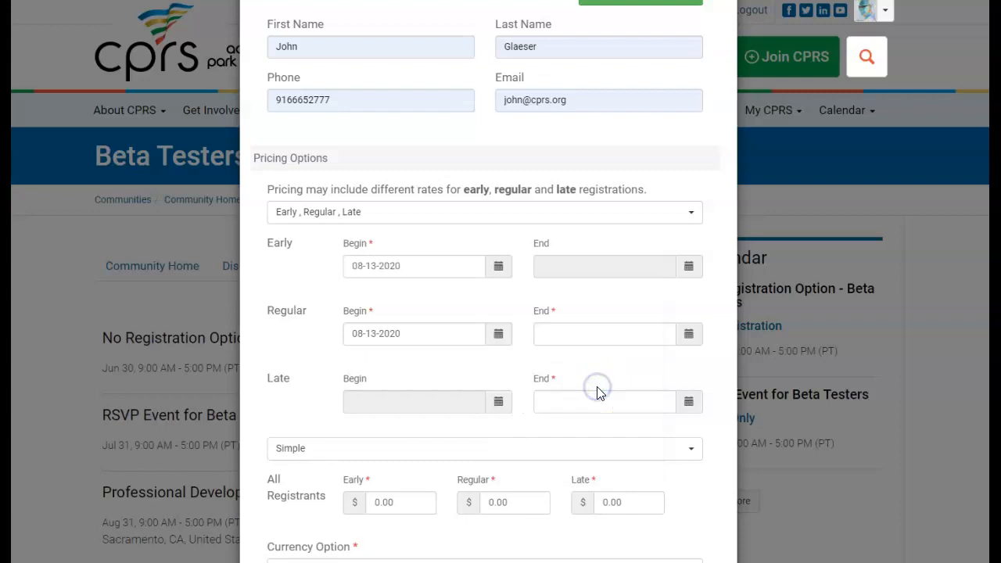
click(498, 334)
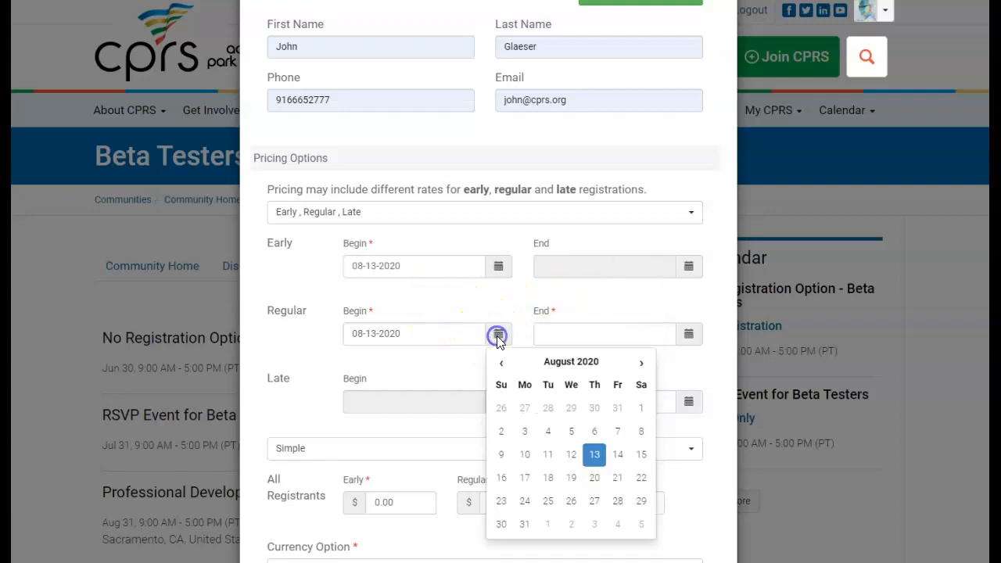
click(527, 503)
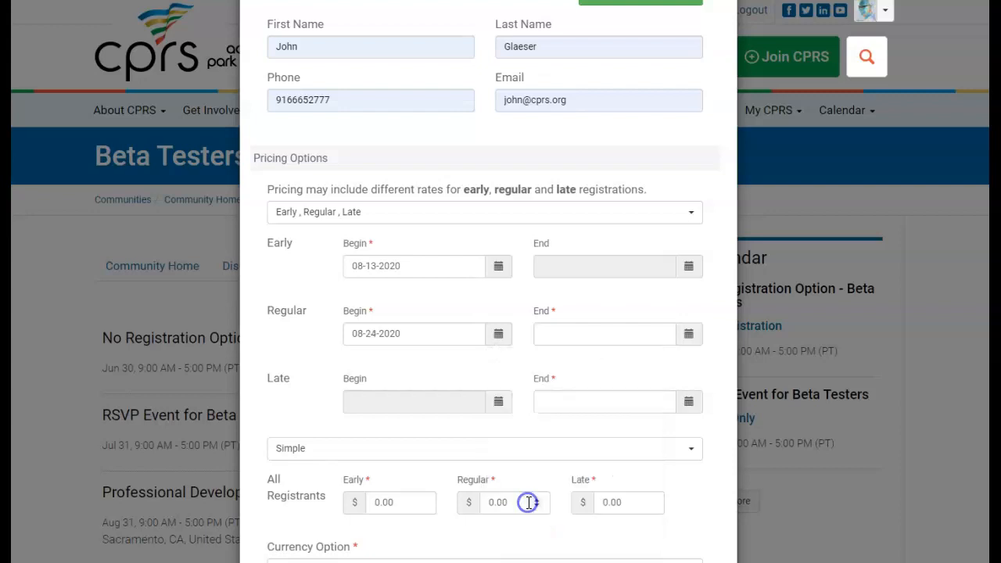
End regular registration on 08-28-2020 and late registration on 09-10-2020
click(688, 335)
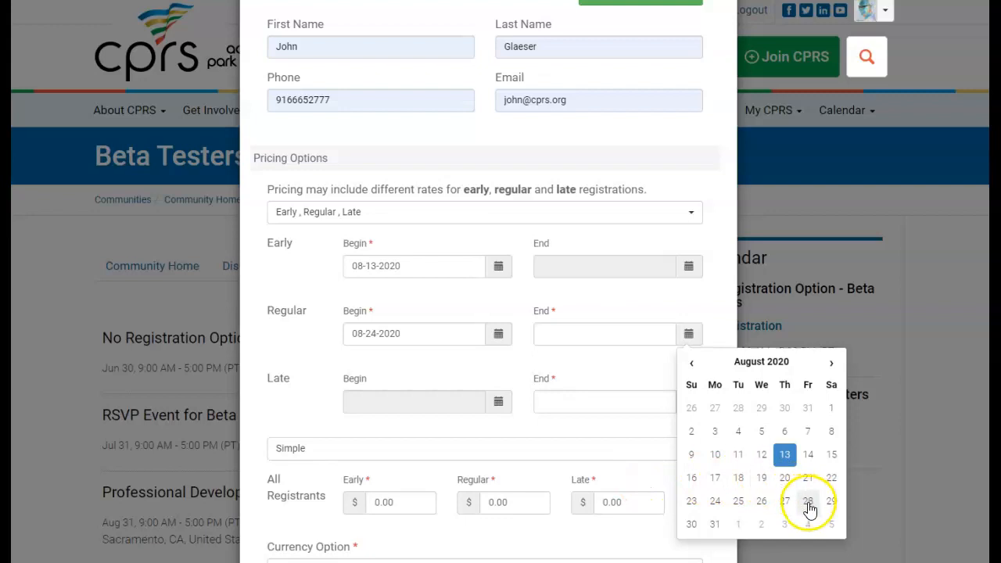
click(808, 505)
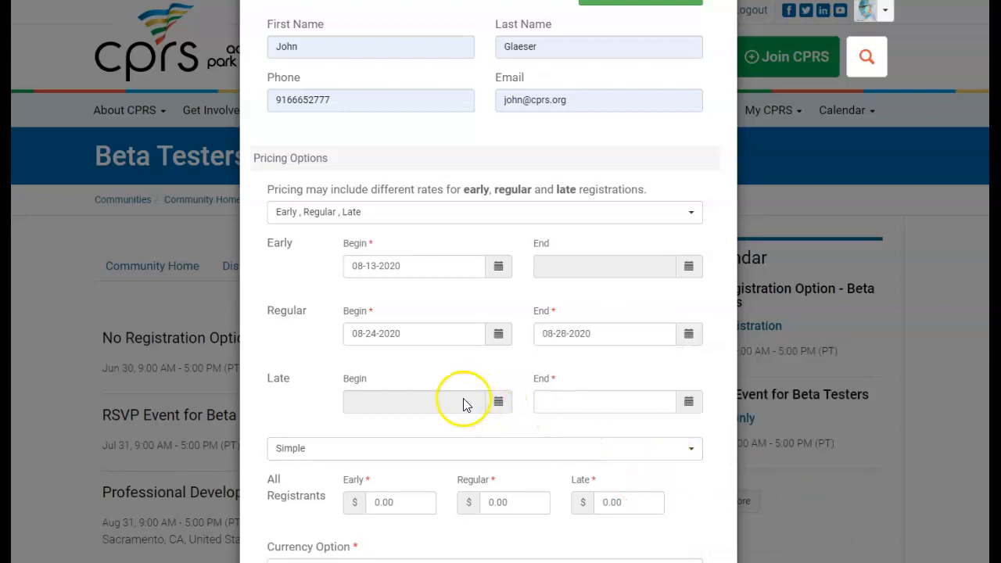
click(689, 402)
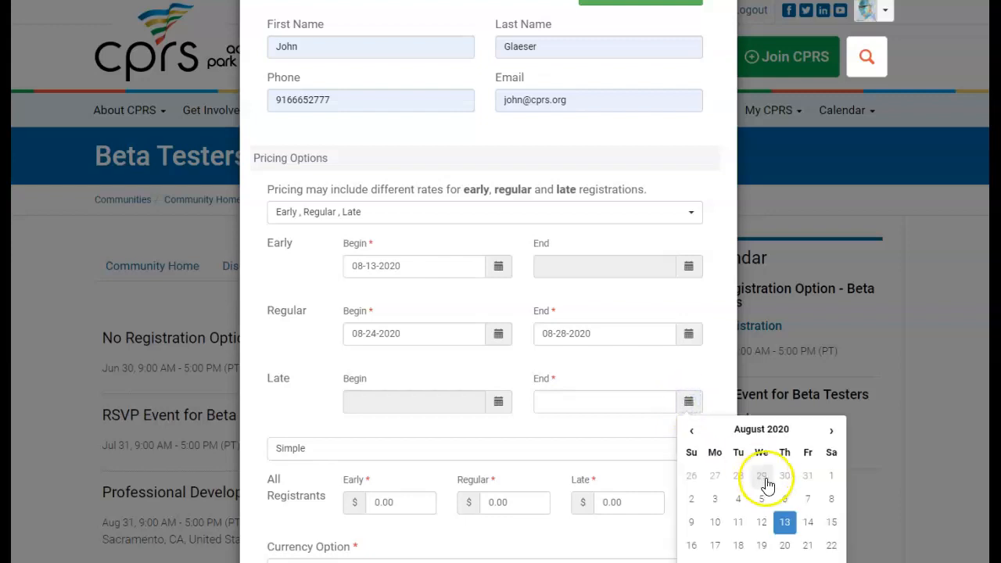
click(832, 431)
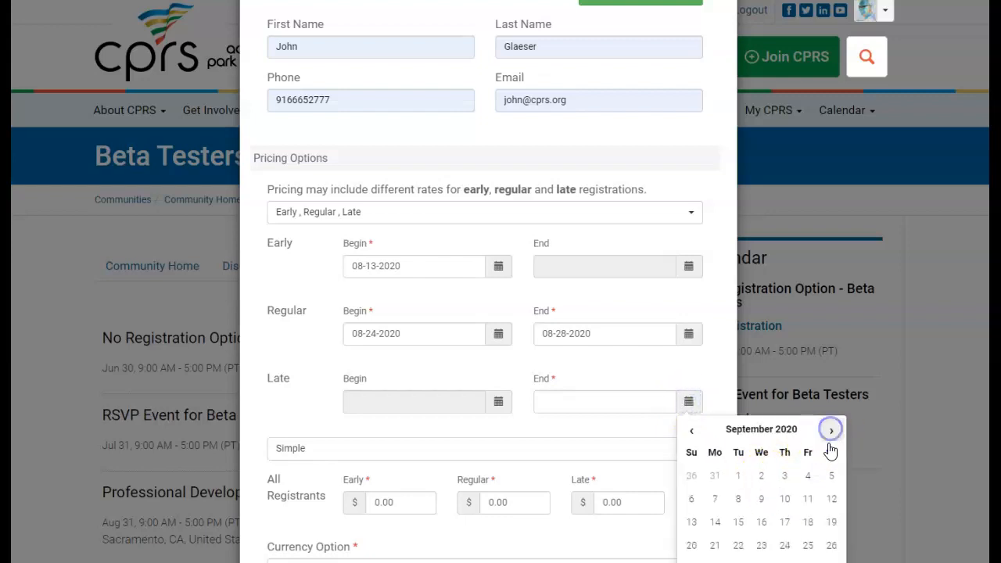
click(788, 506)
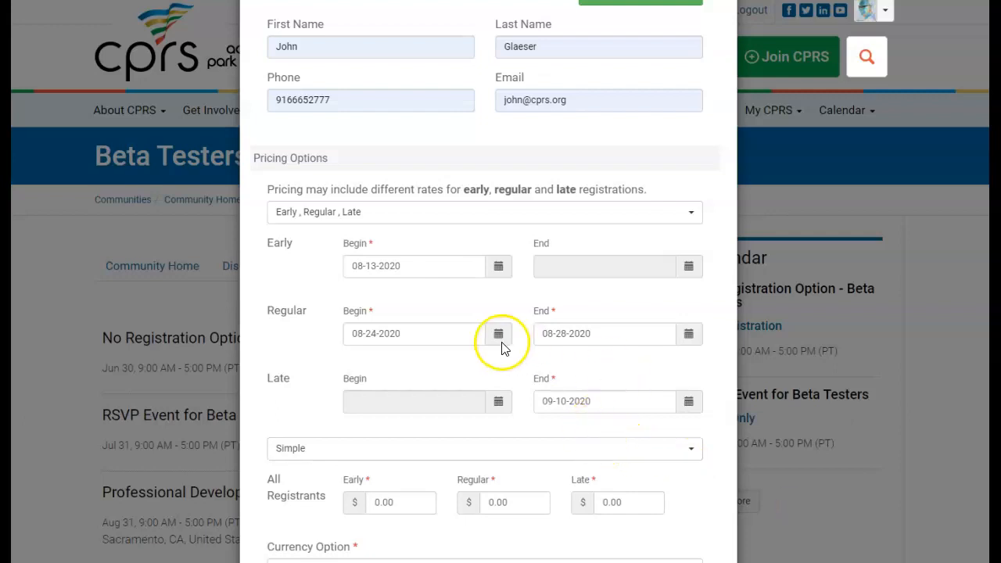
scroll(532, 349, down, 1)
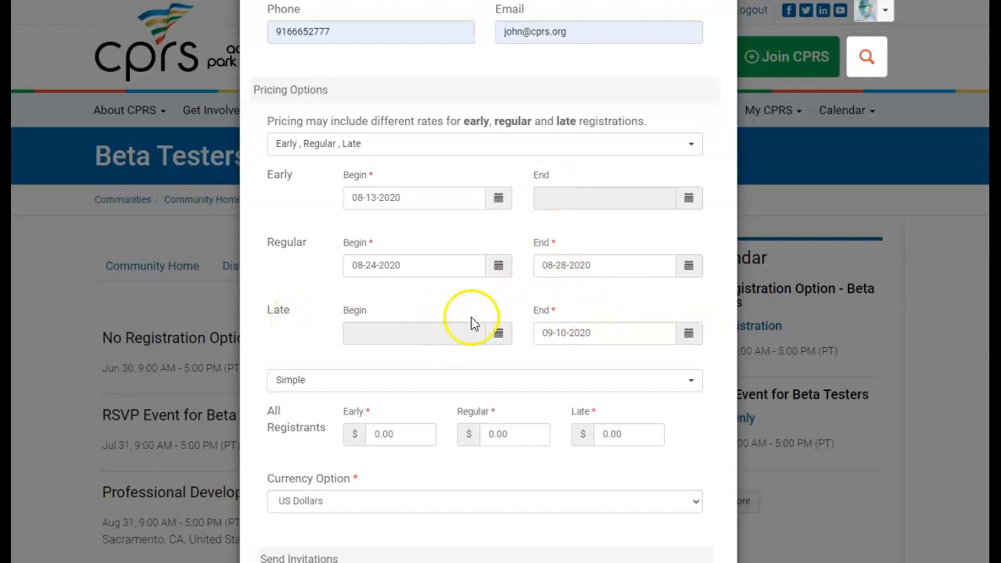
Switch the pricing structure to Member / Non-member
scroll(363, 346, down, 1)
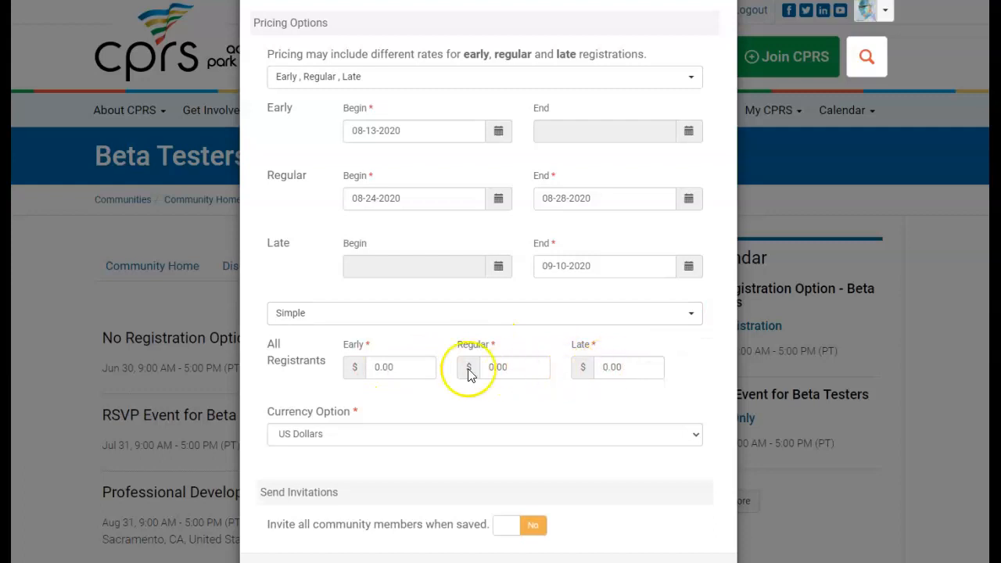
click(693, 314)
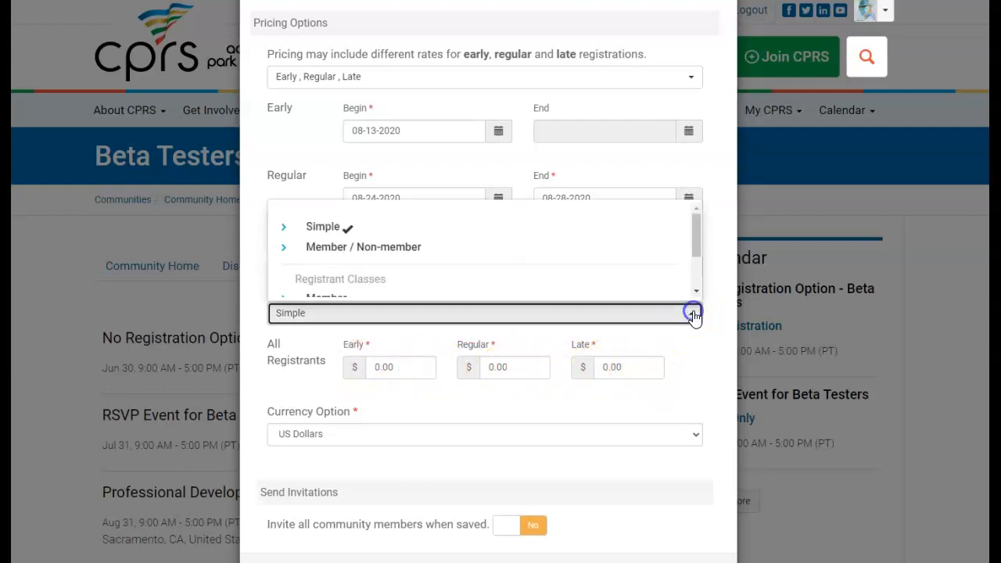
click(413, 248)
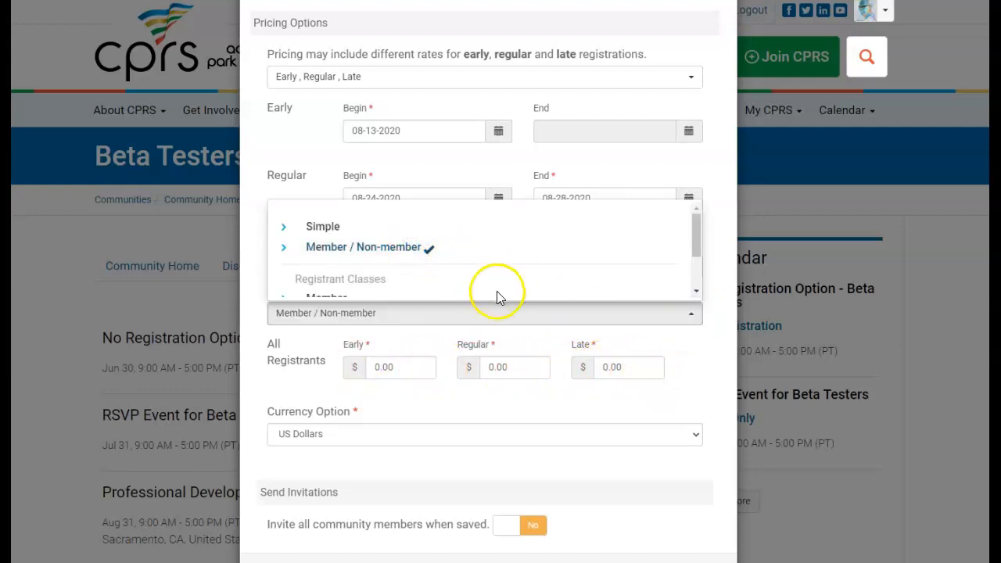
click(391, 403)
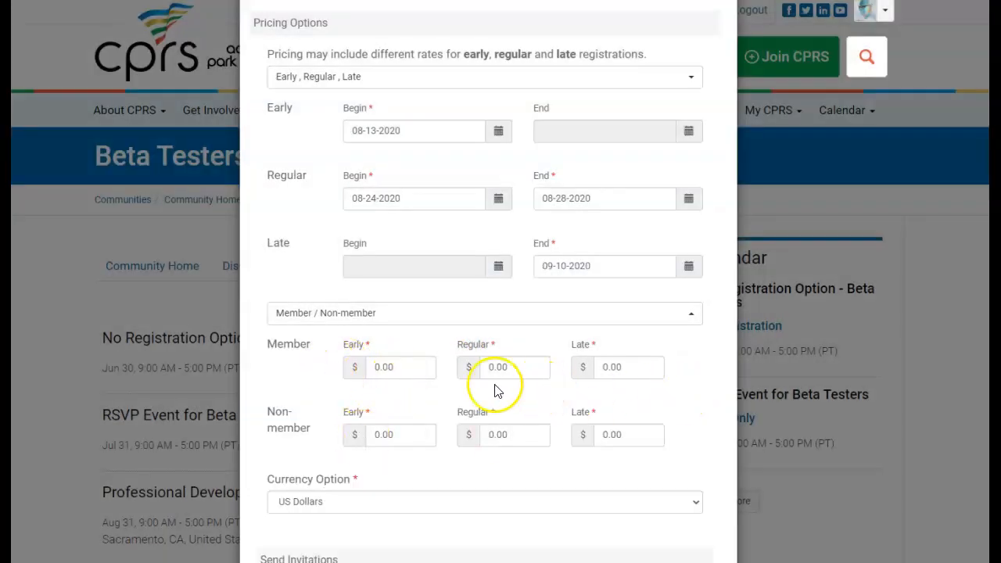
Enter member prices 5, 10, 15 and non-member prices 7, 12, 17, then save the event
click(408, 367)
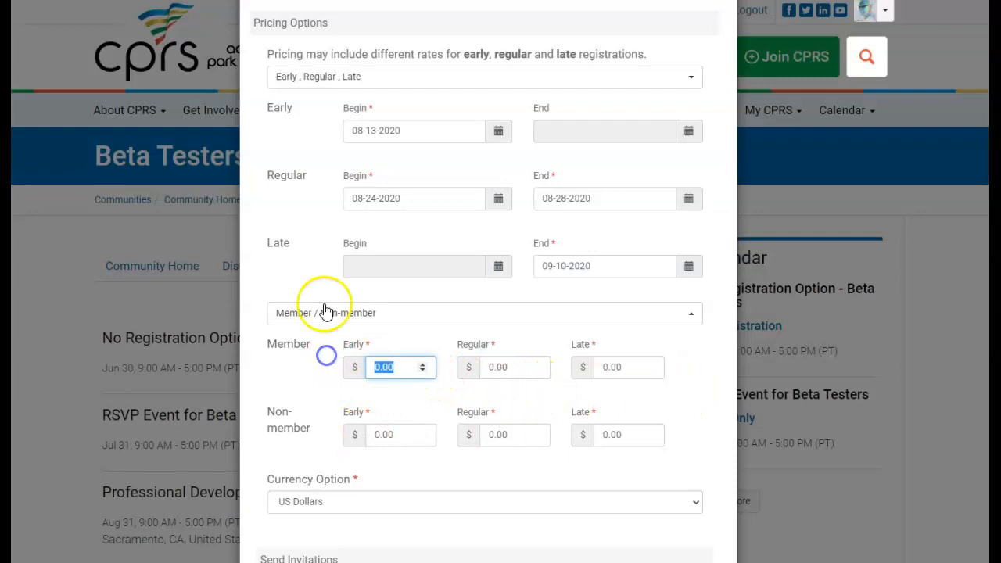
key(Tab)
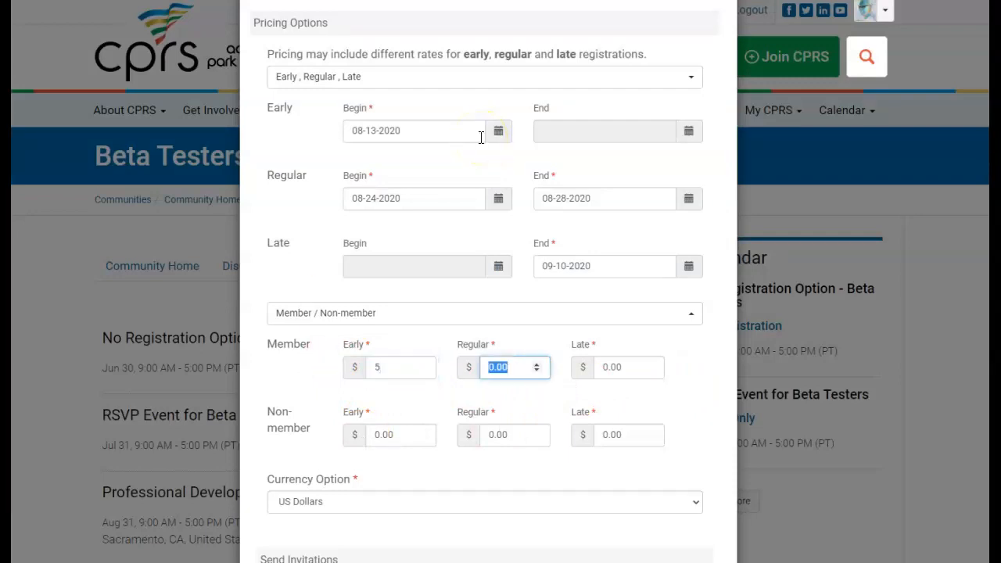
text(10)
key(Tab)
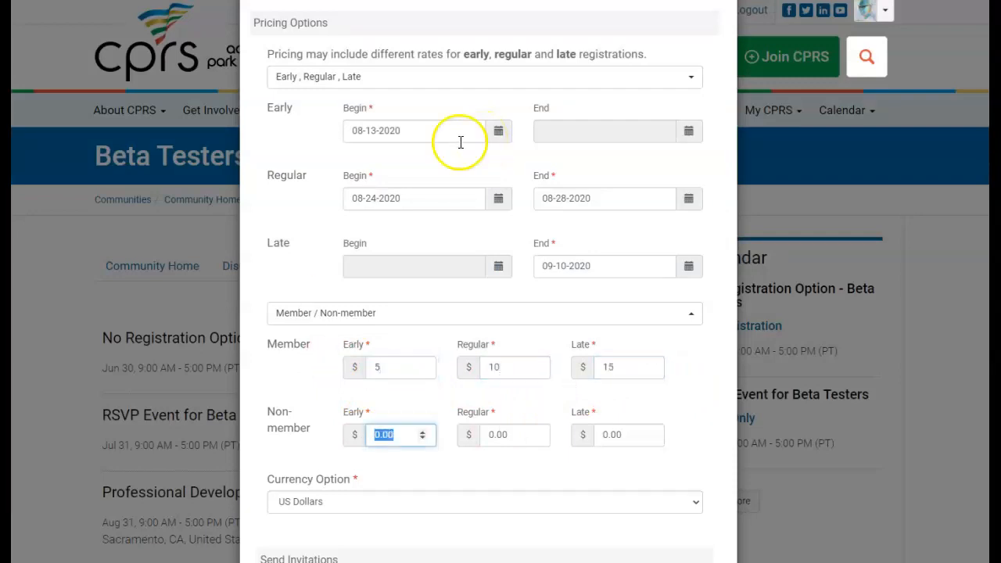
text(7)
key(Tab)
text(12)
key(Tab)
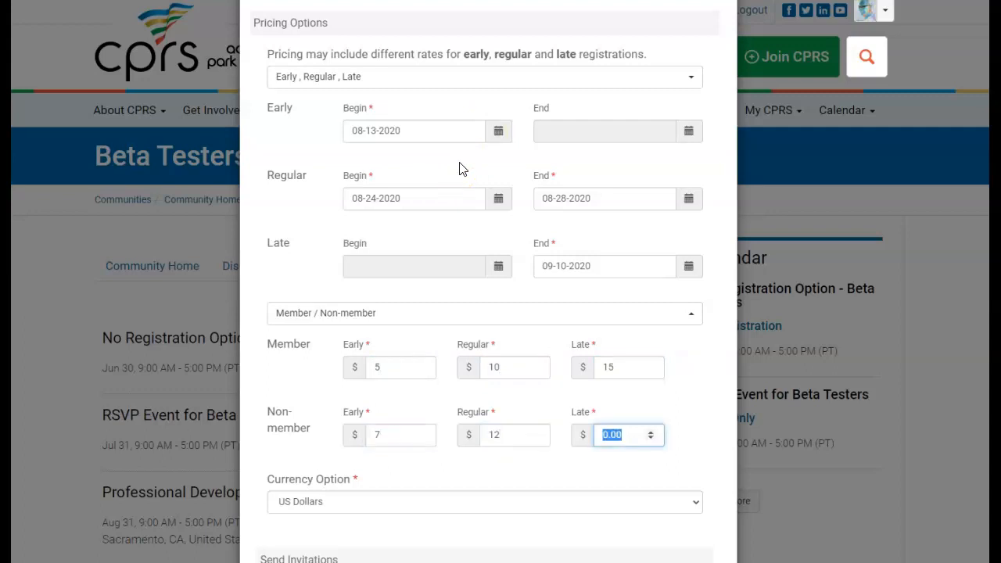
key(Tab)
scroll(577, 224, down, 1)
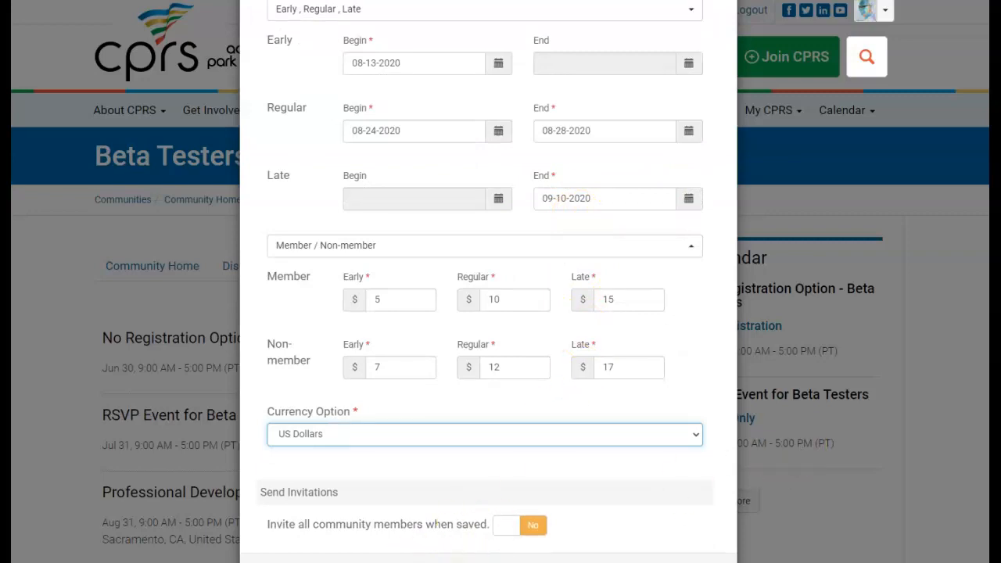
click(665, 561)
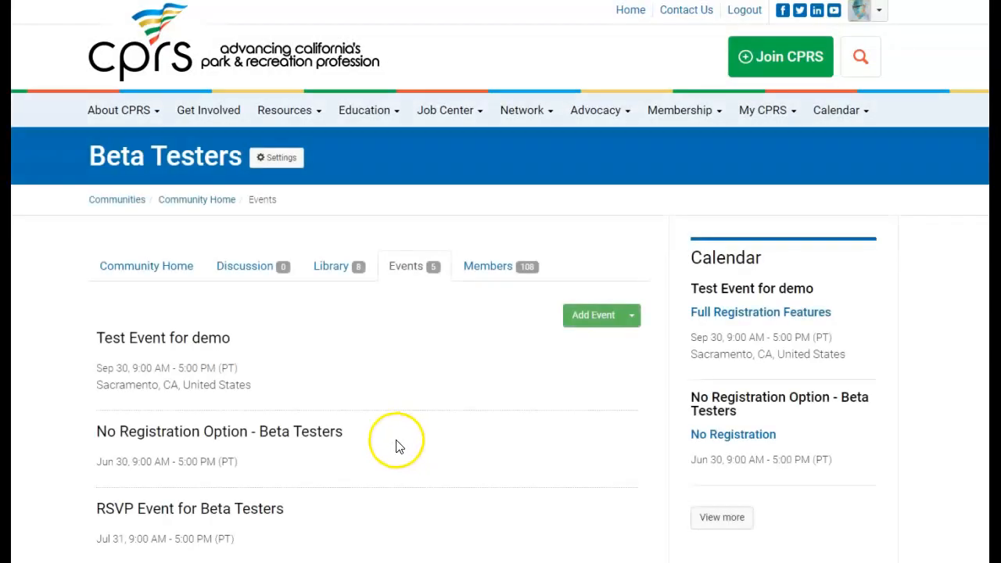
Open the 'Test Event for demo' page and review its dates, location and pricing
click(193, 342)
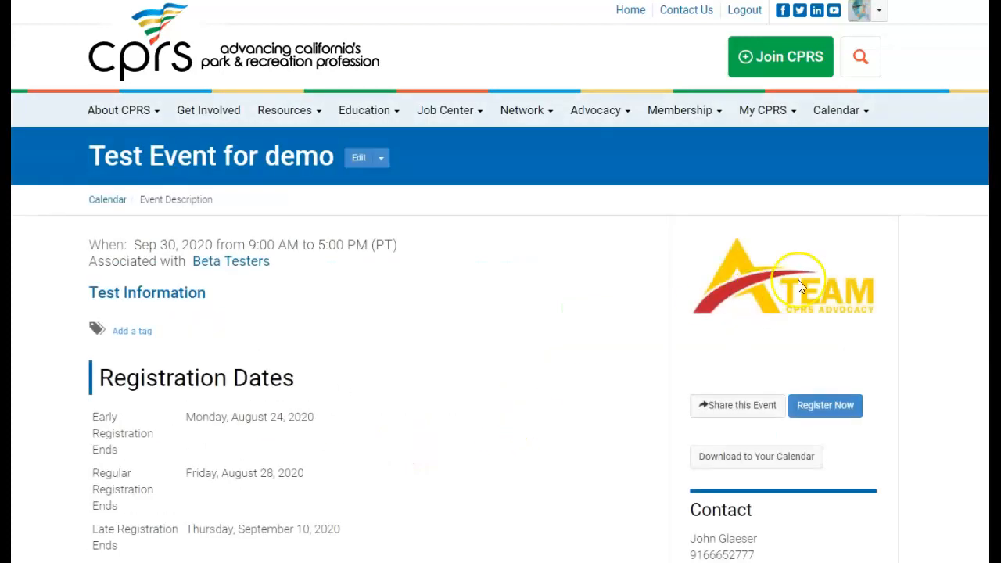
scroll(409, 396, down, 1)
scroll(408, 397, down, 1)
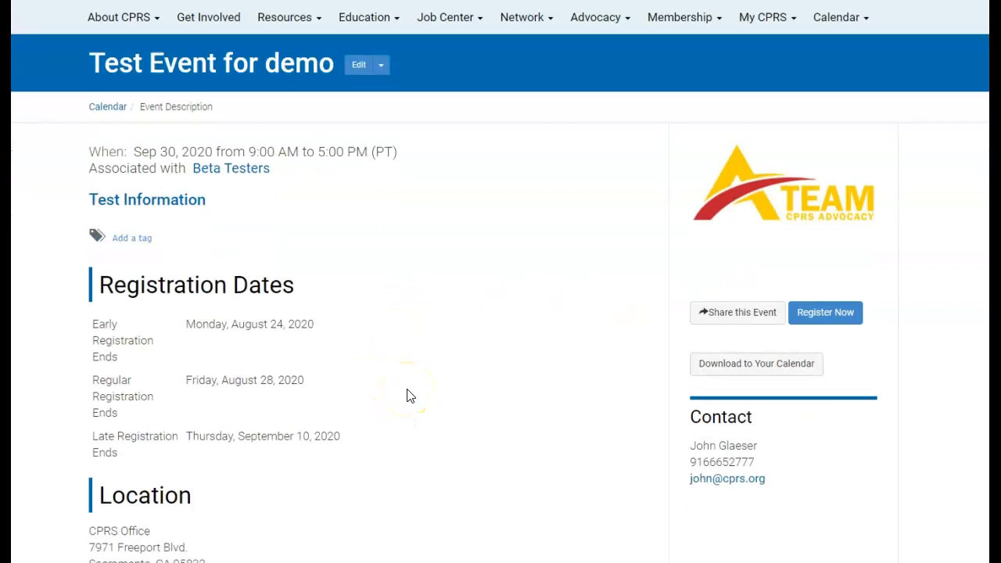
scroll(241, 278, down, 1)
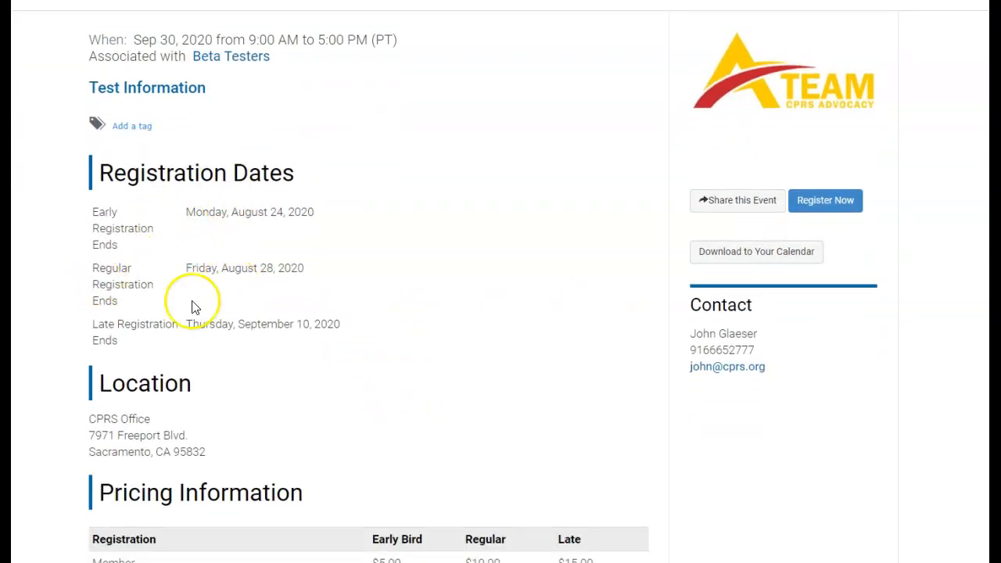
scroll(326, 353, down, 3)
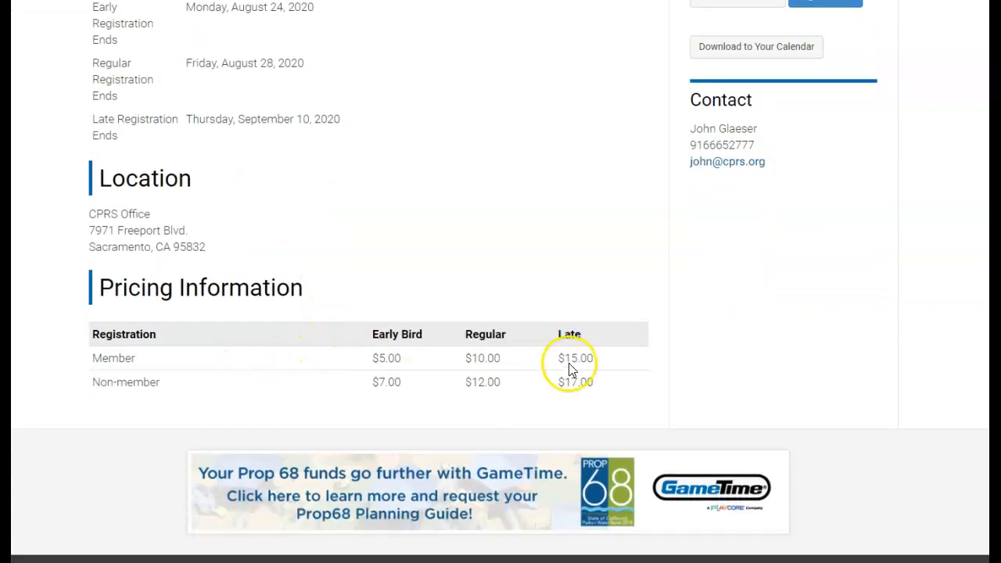
scroll(570, 371, up, 5)
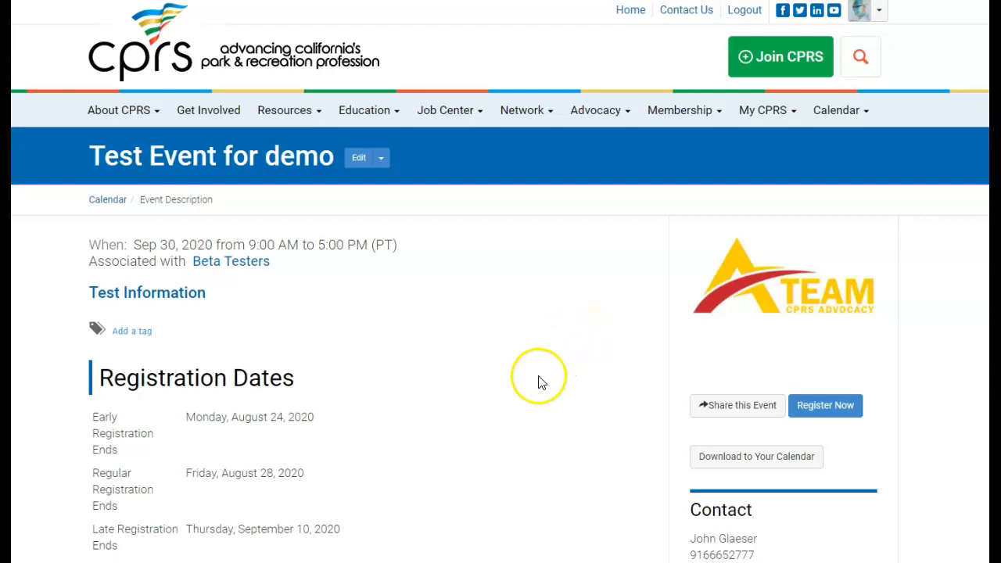
mouse_move(530, 562)
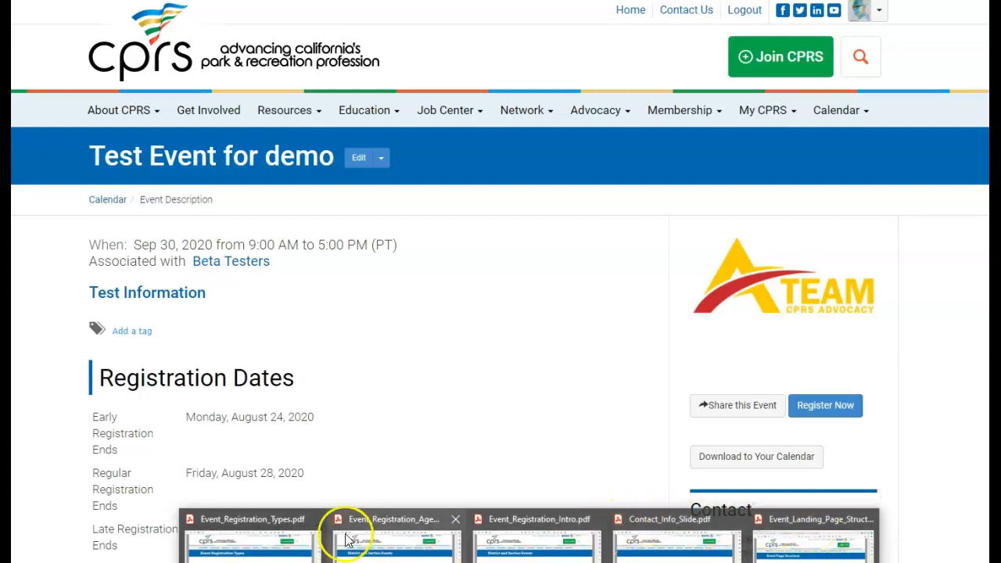
Bring up Contact_Info_Slide.pdf, showing the event contact's name, e-mail and phone number
click(655, 518)
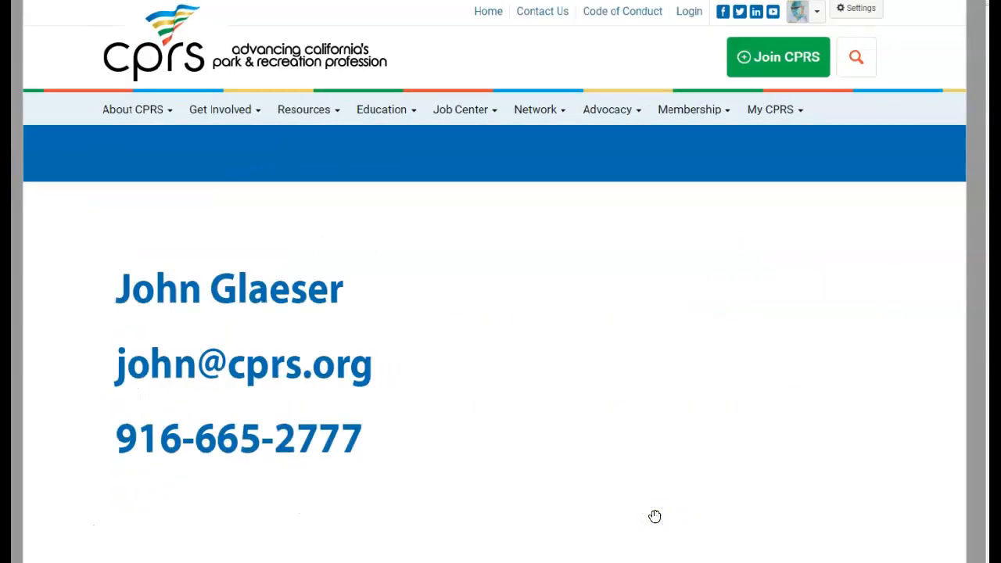